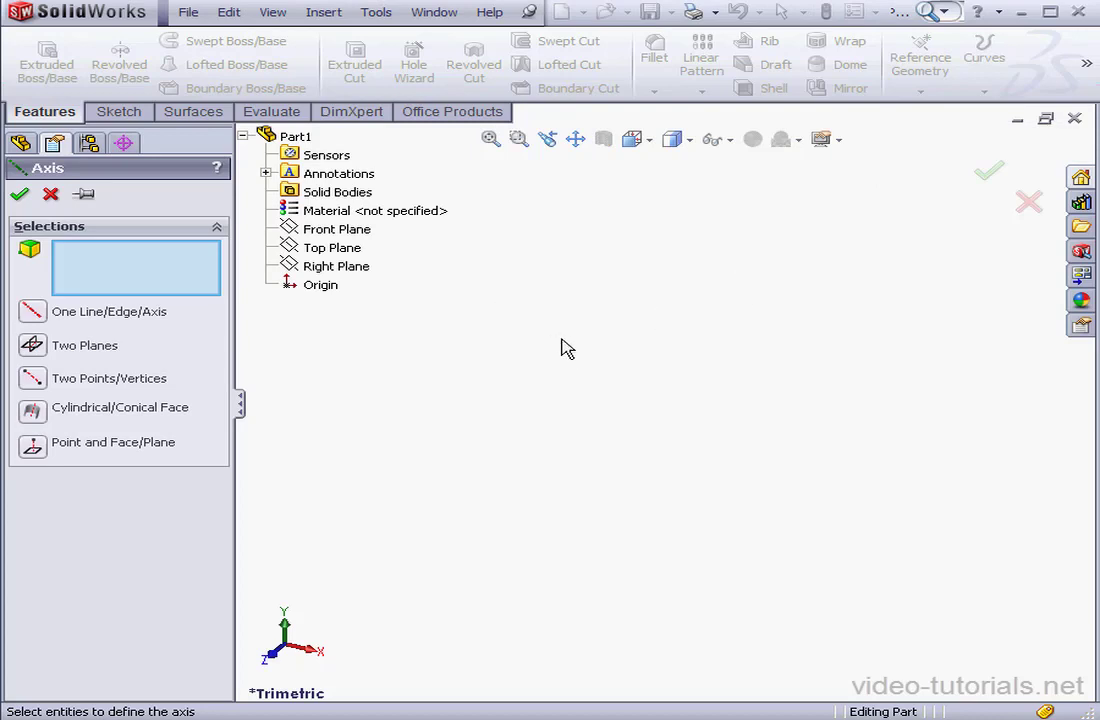
# Create a reference axis at the intersection of the Top Plane and the Front Plane
pyautogui.click(347, 250)
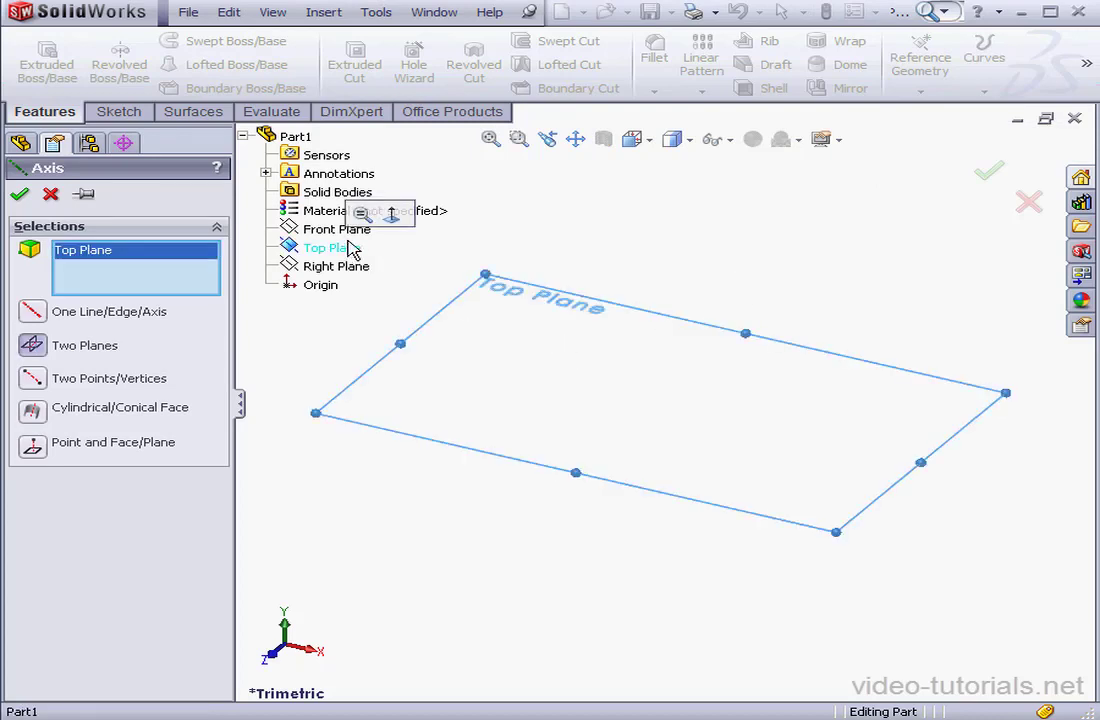
pyautogui.click(332, 229)
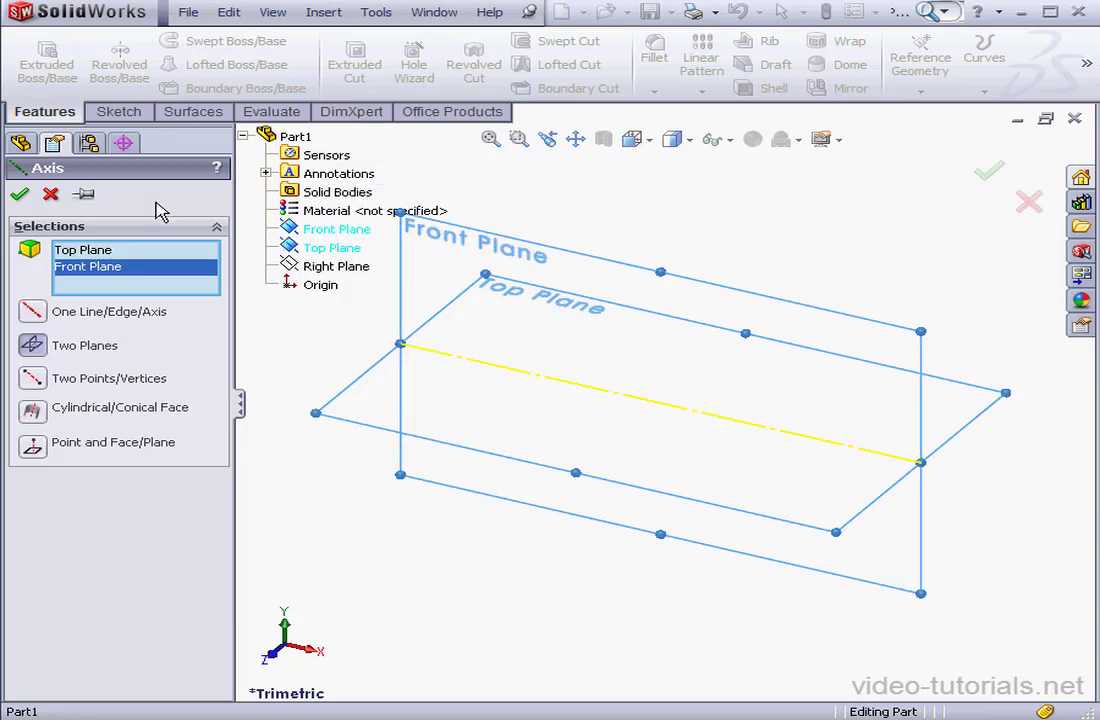
pyautogui.click(19, 194)
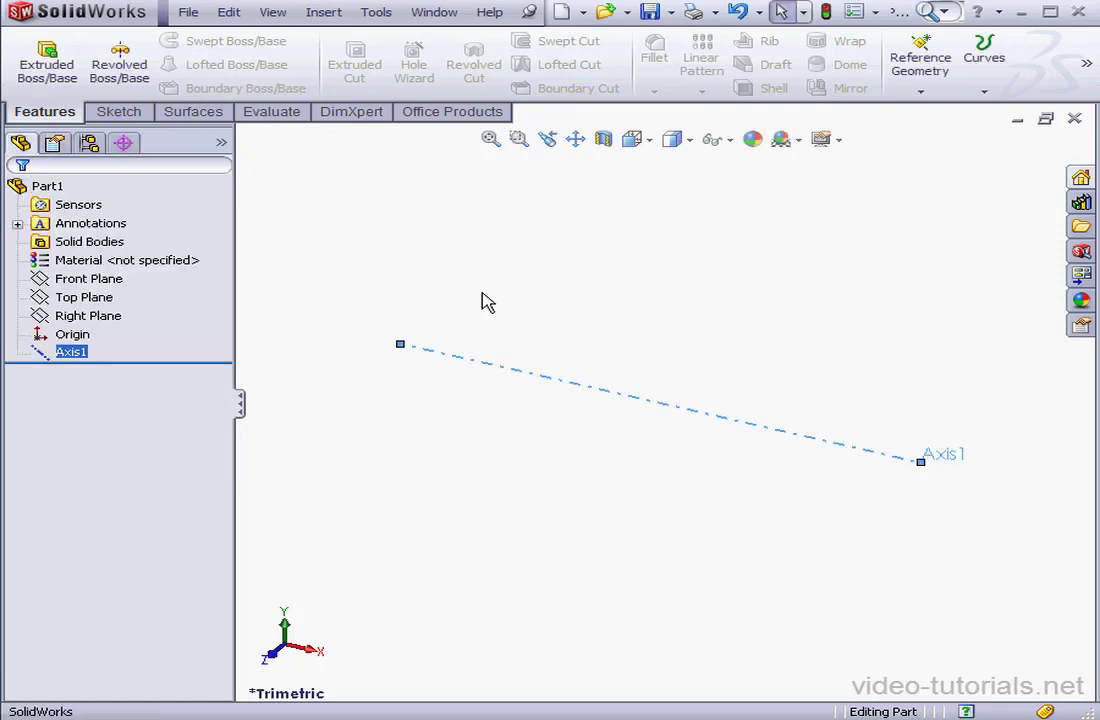
# Create a reference plane through Axis1 at an angle of 135 degrees to the Top Plane
pyautogui.click(921, 92)
pyautogui.click(942, 112)
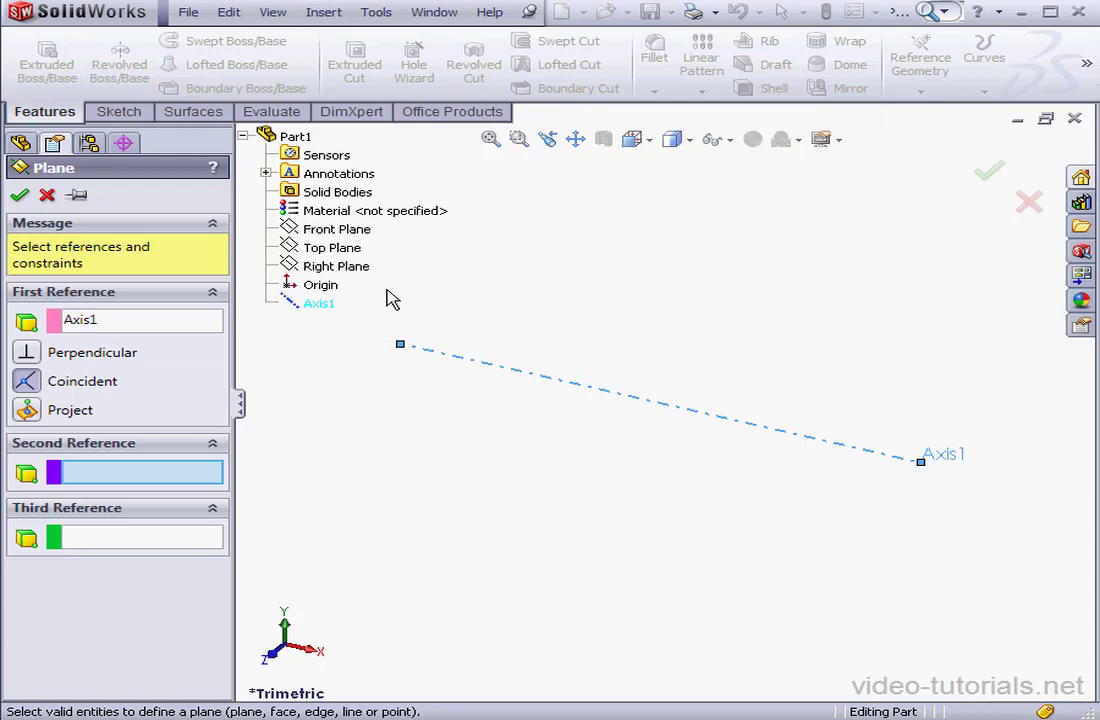
pyautogui.click(340, 249)
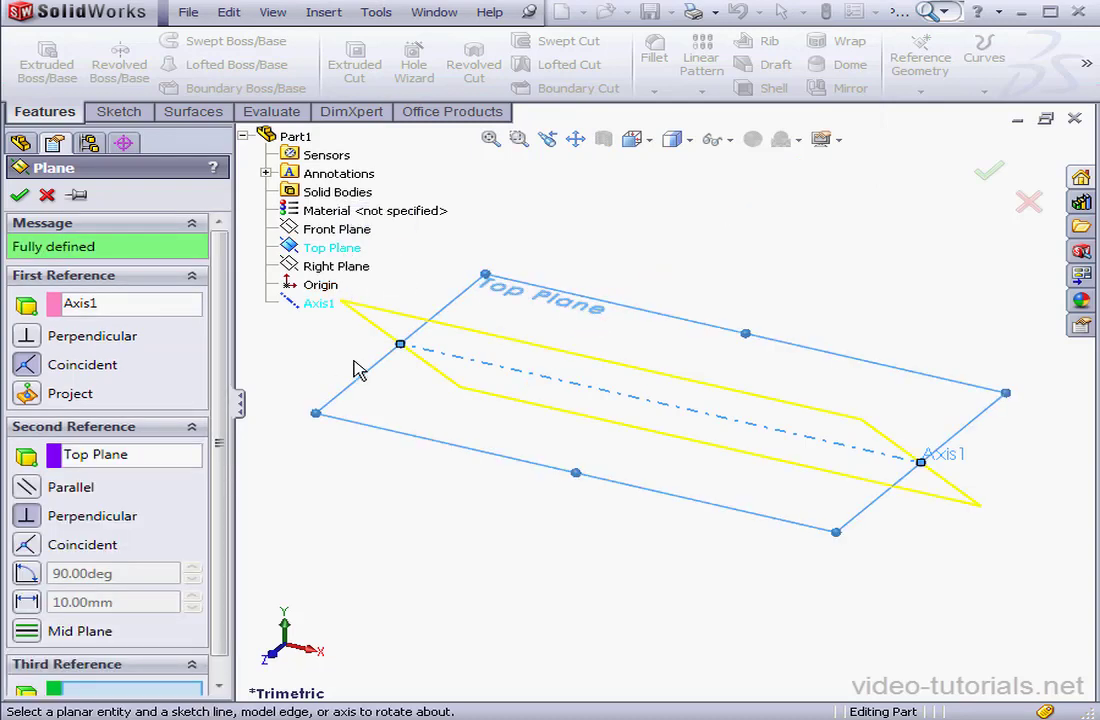
pyautogui.click(45, 575)
pyautogui.doubleClick(57, 573)
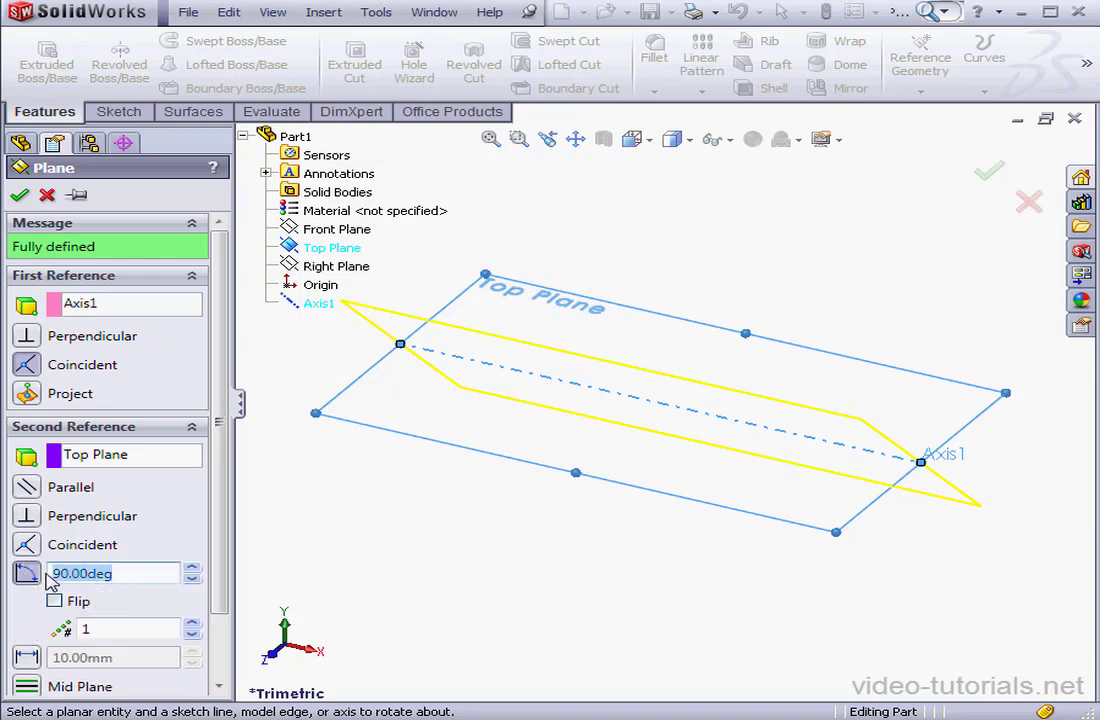
pyautogui.write('135')
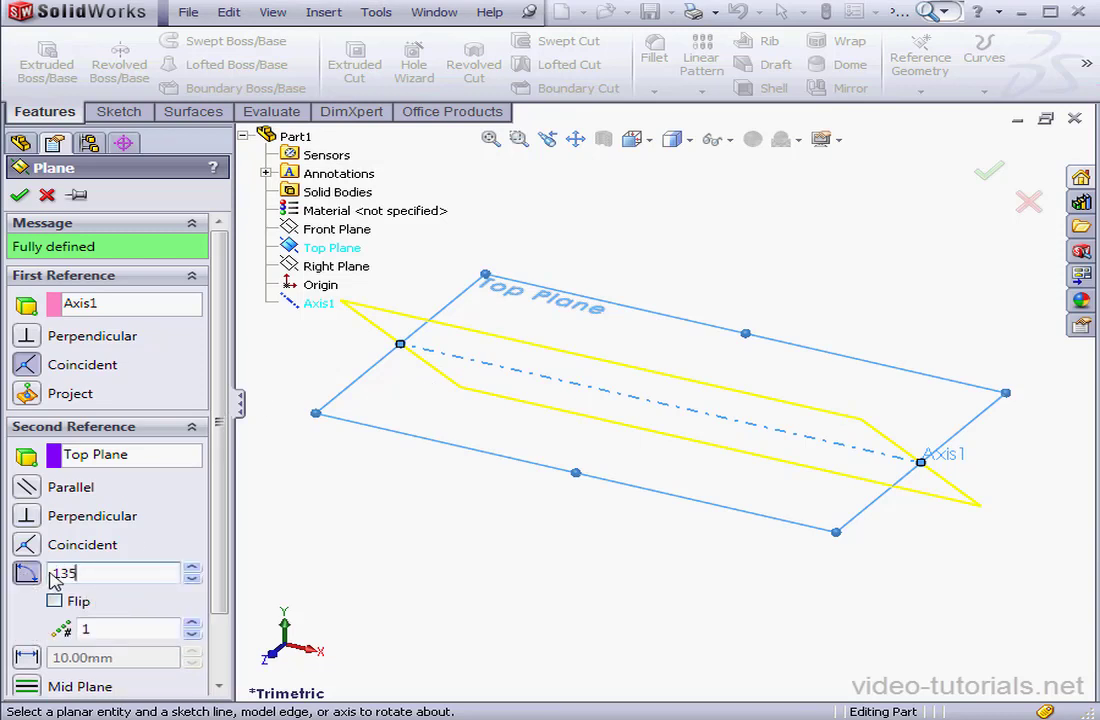
pyautogui.press('Return')
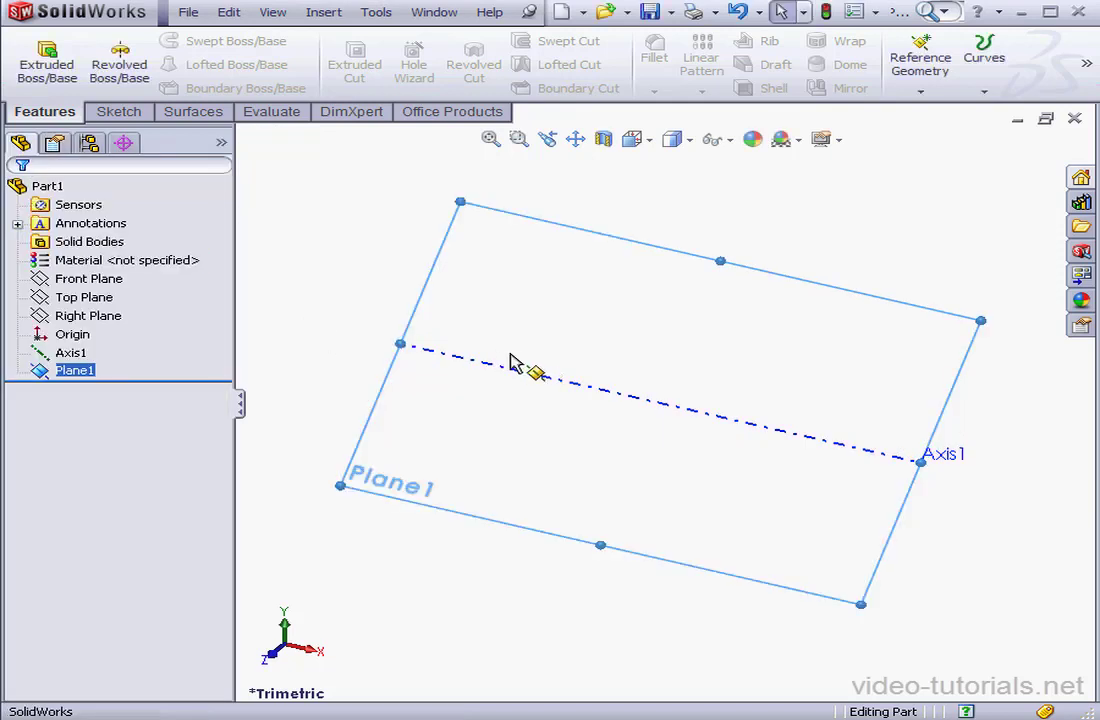
pyautogui.click(360, 277)
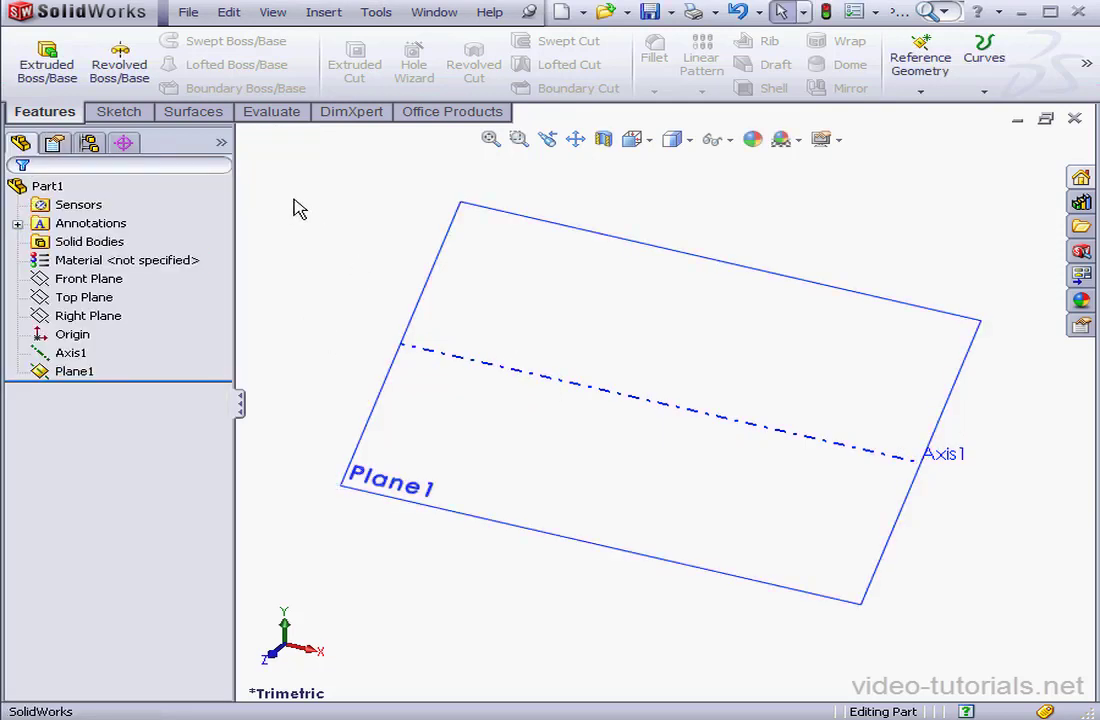
# Start a 3D sketch and draw a line from the origin along the Z axis using the YZ sketching plane
pyautogui.click(118, 111)
pyautogui.click(37, 92)
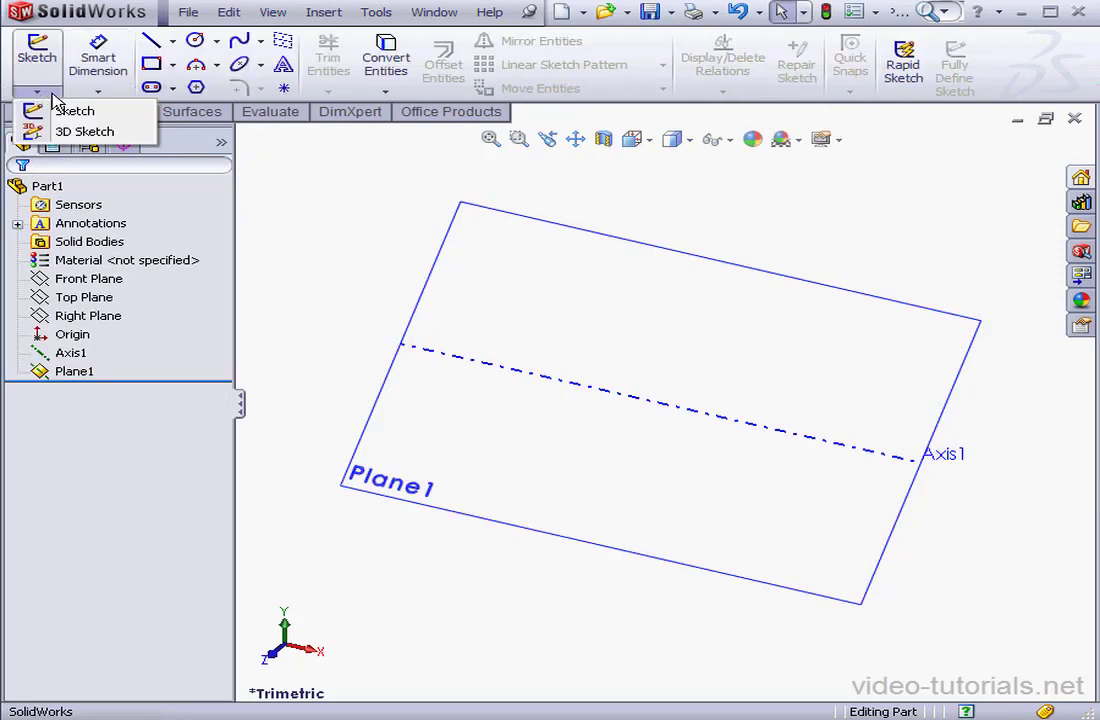
pyautogui.click(75, 131)
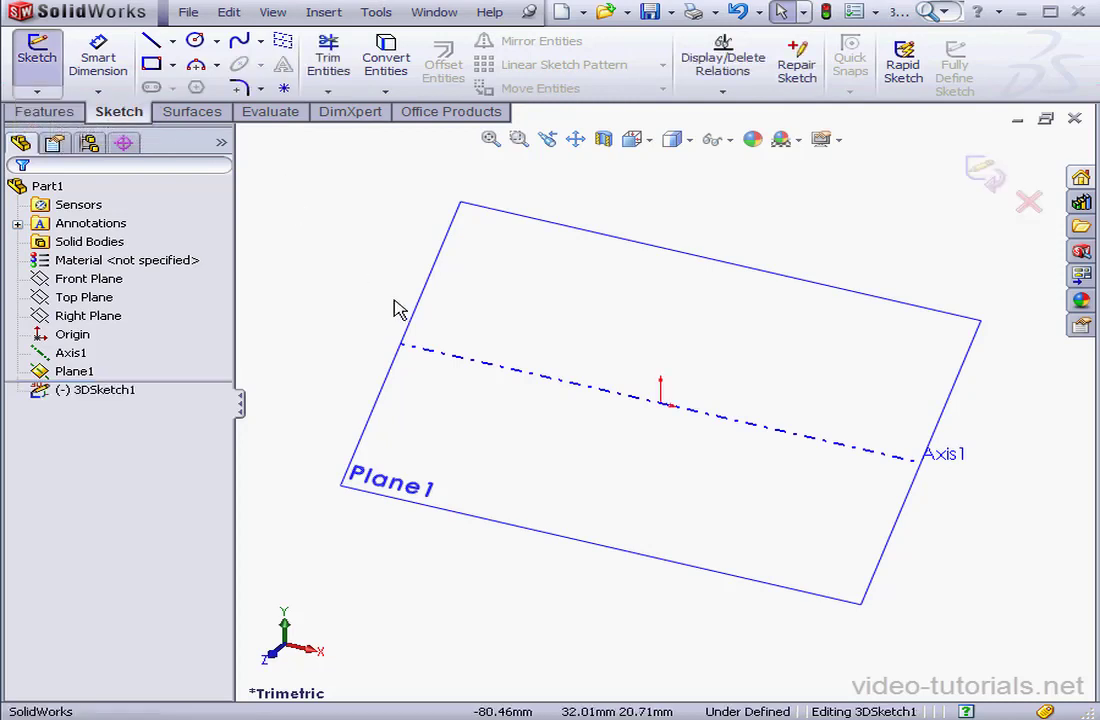
pyautogui.click(151, 40)
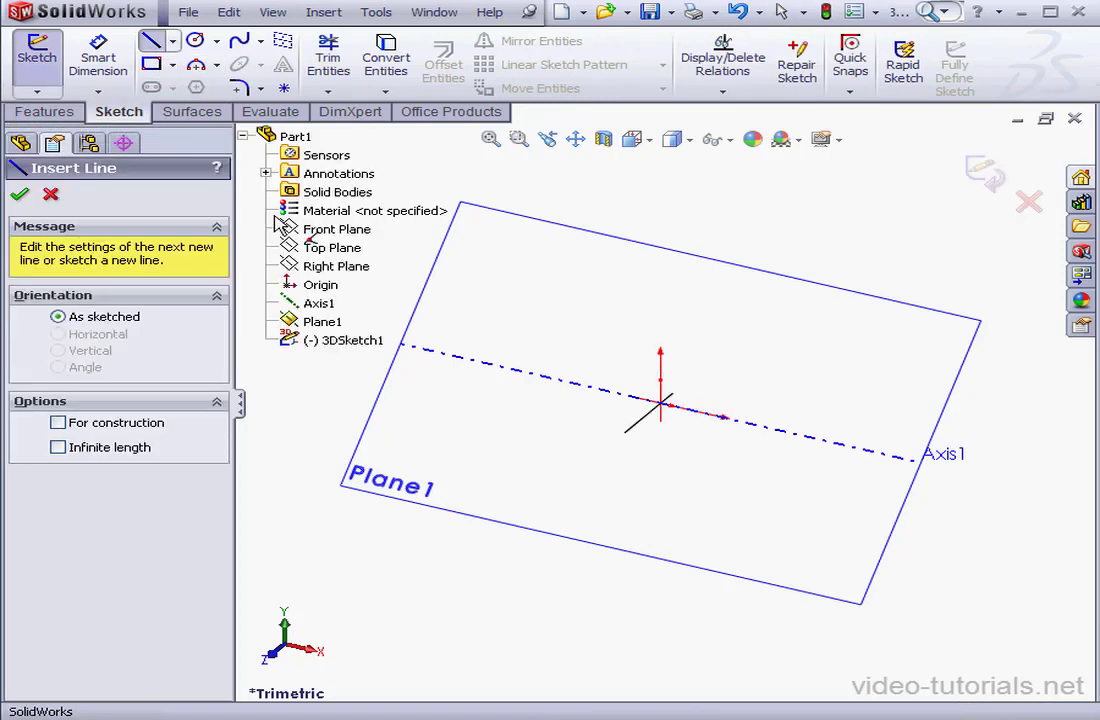
pyautogui.click(661, 403)
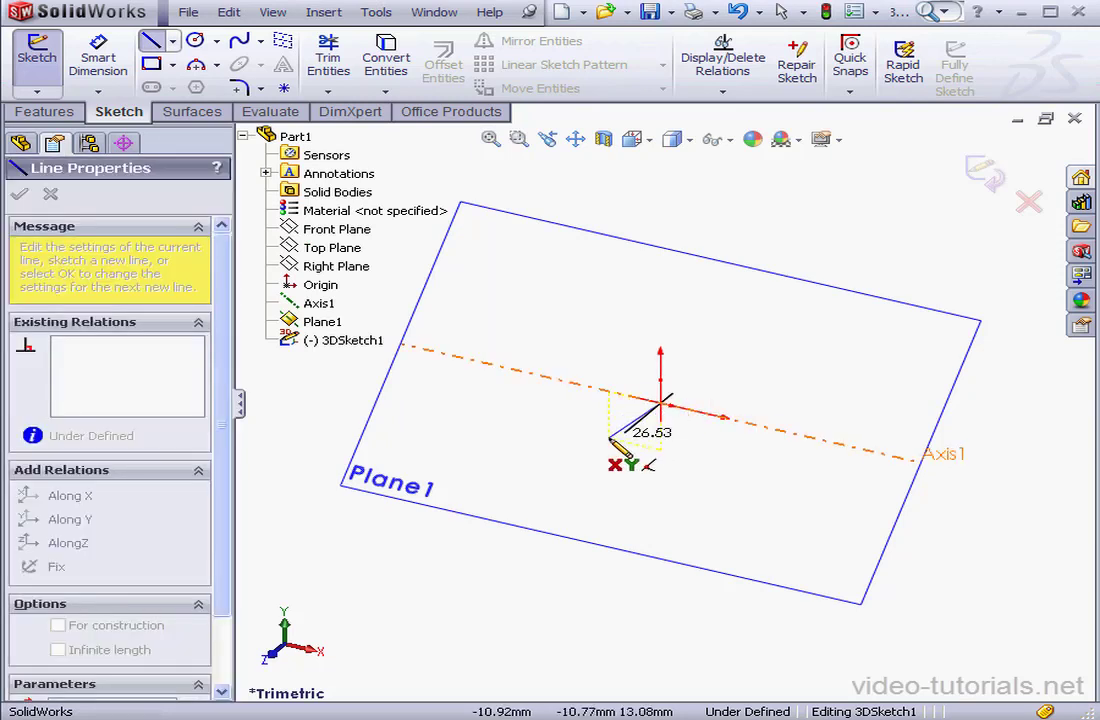
pyautogui.press('Tab')
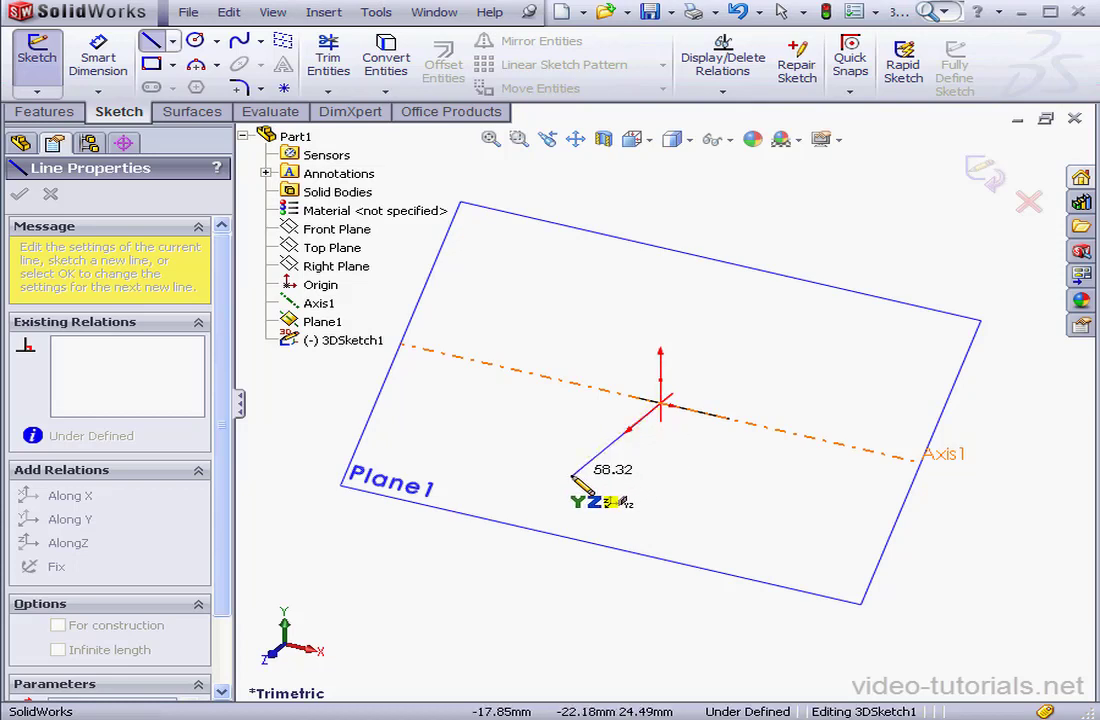
pyautogui.click(516, 522)
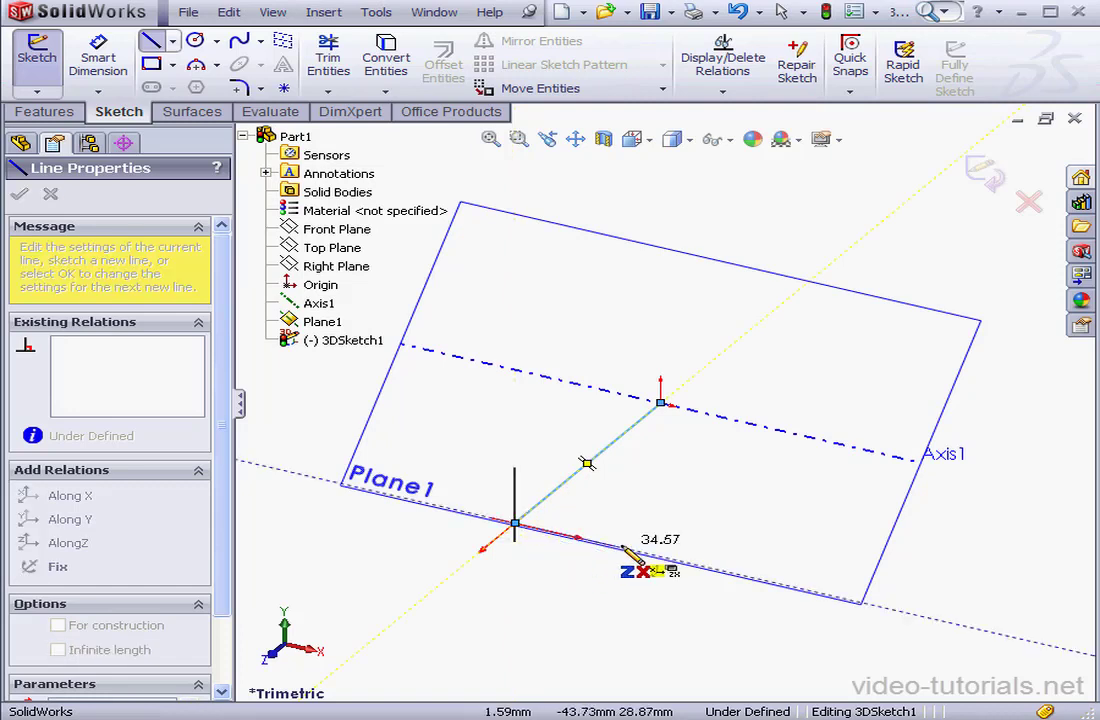
# Continue the chain with a line about 59 mm long along X, then a line back along Z that ends short of the axis
pyautogui.click(687, 564)
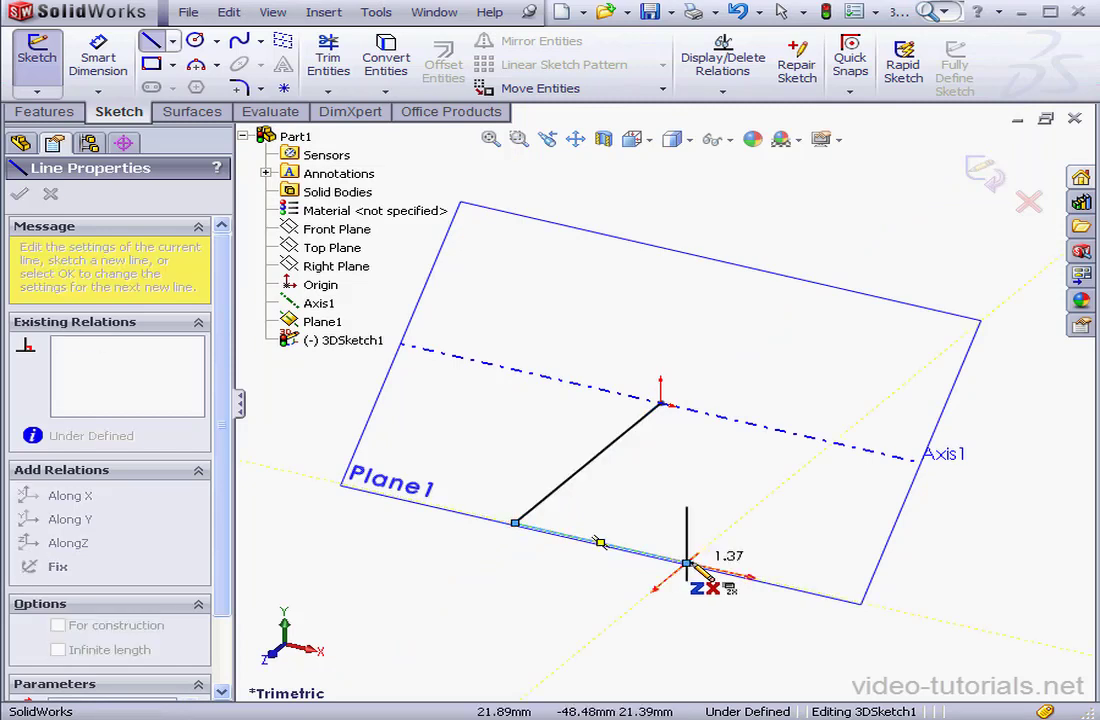
pyautogui.press('Tab')
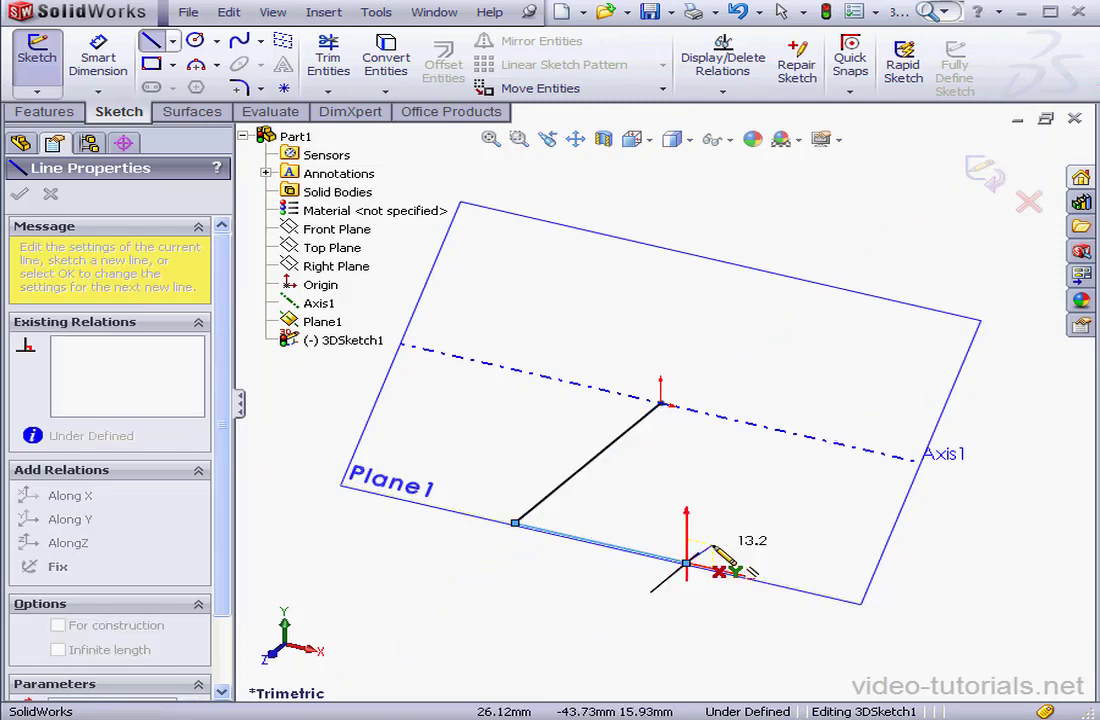
pyautogui.press('Tab')
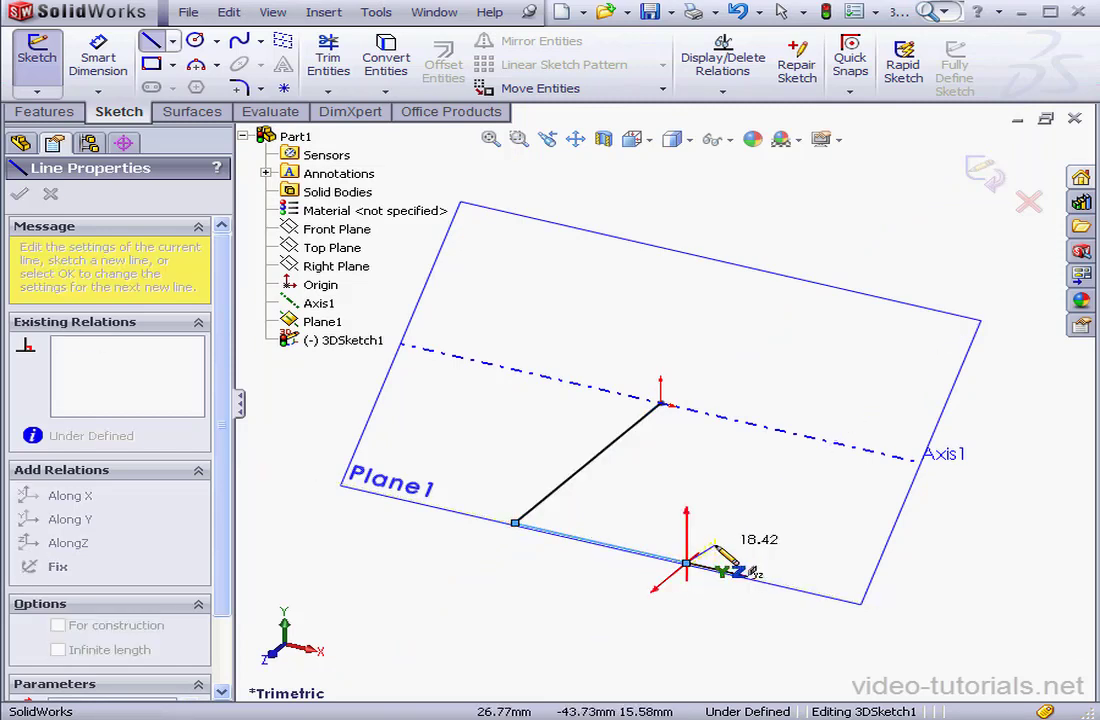
pyautogui.click(806, 466)
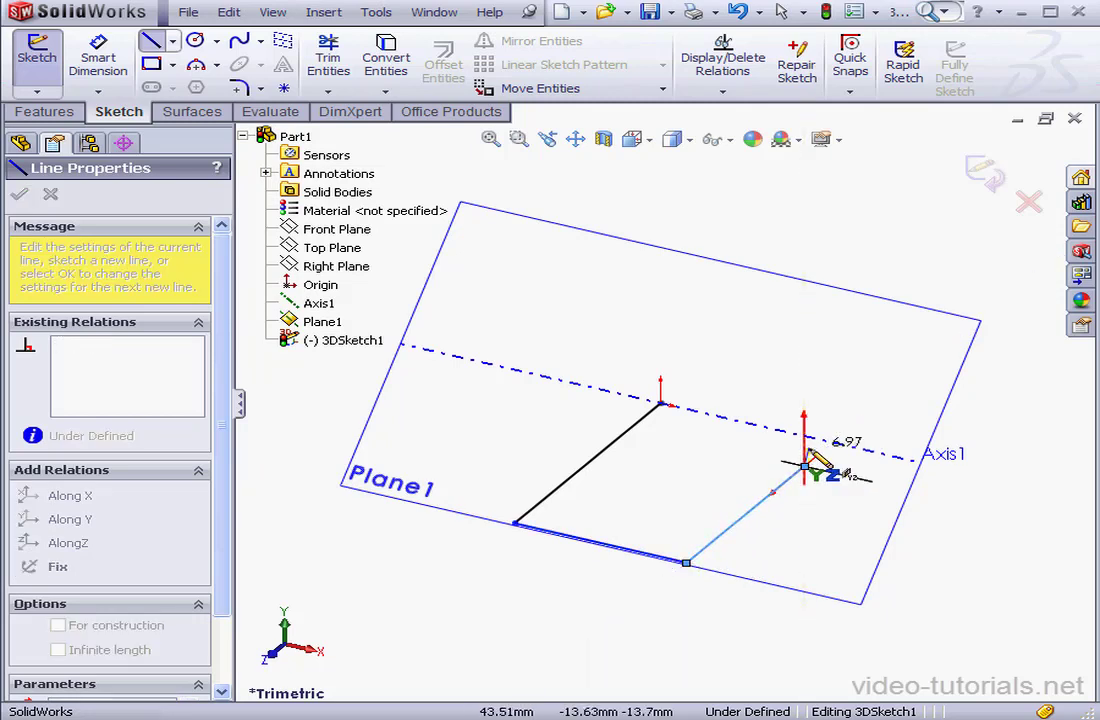
pyautogui.rightClick(878, 397)
pyautogui.click(918, 402)
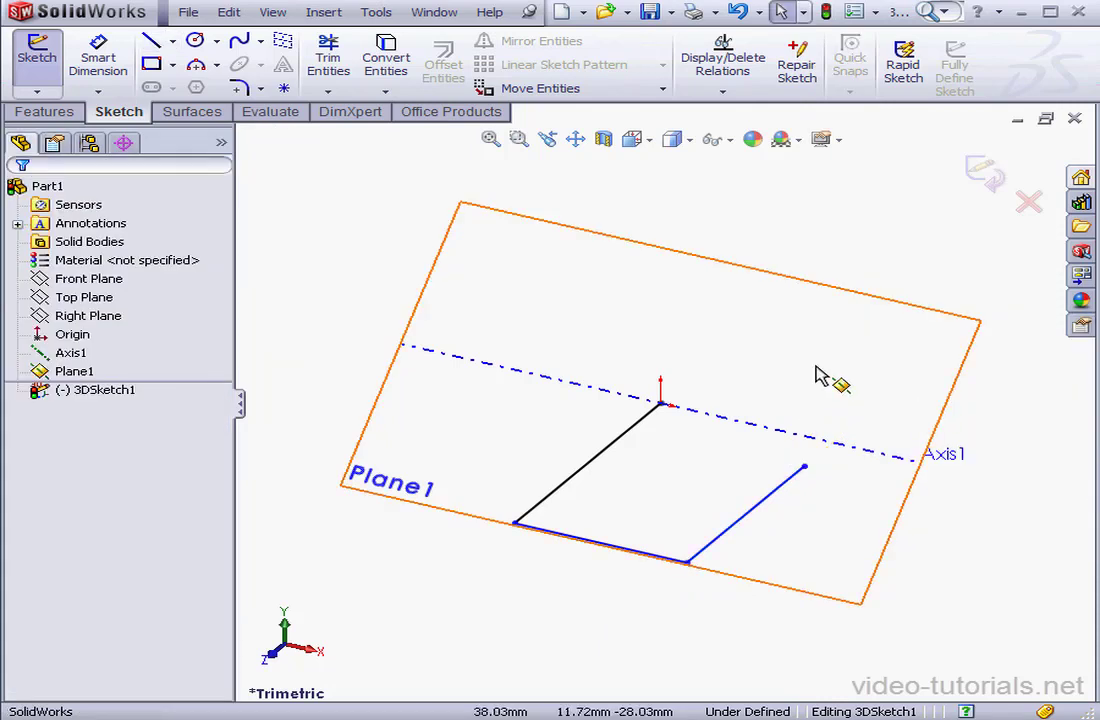
# On Plane1, sketch a line up from the origin, a 180° tangent arc of about 27 mm radius, and a parallel line back toward the axis
pyautogui.click(787, 281)
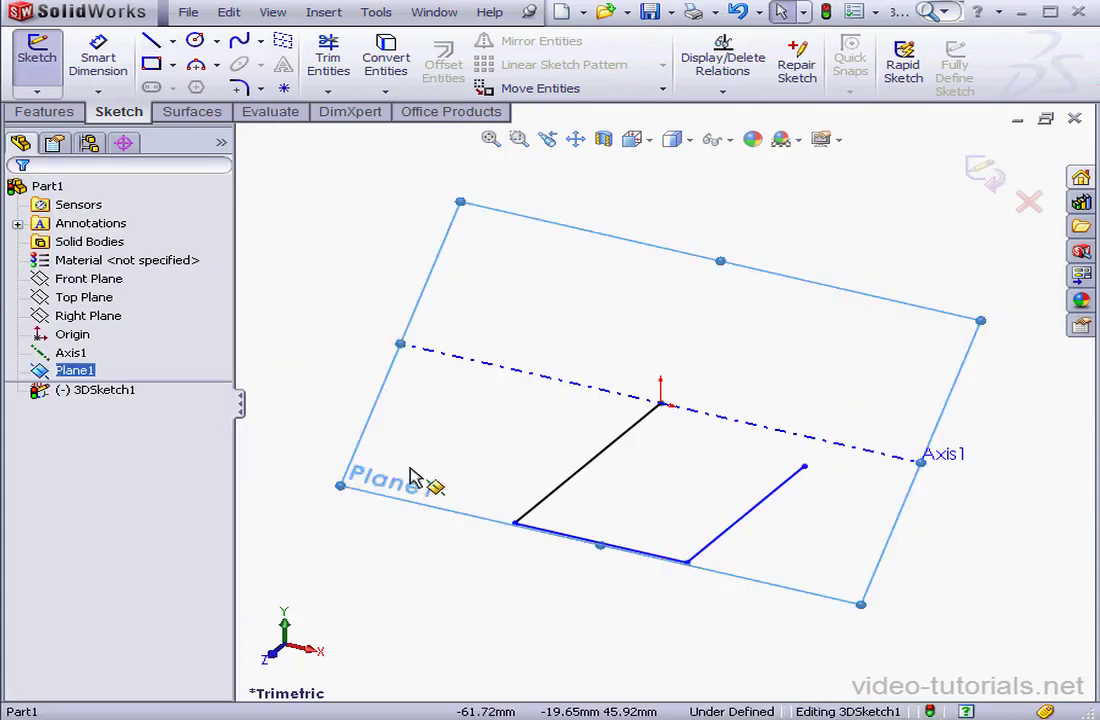
pyautogui.click(151, 40)
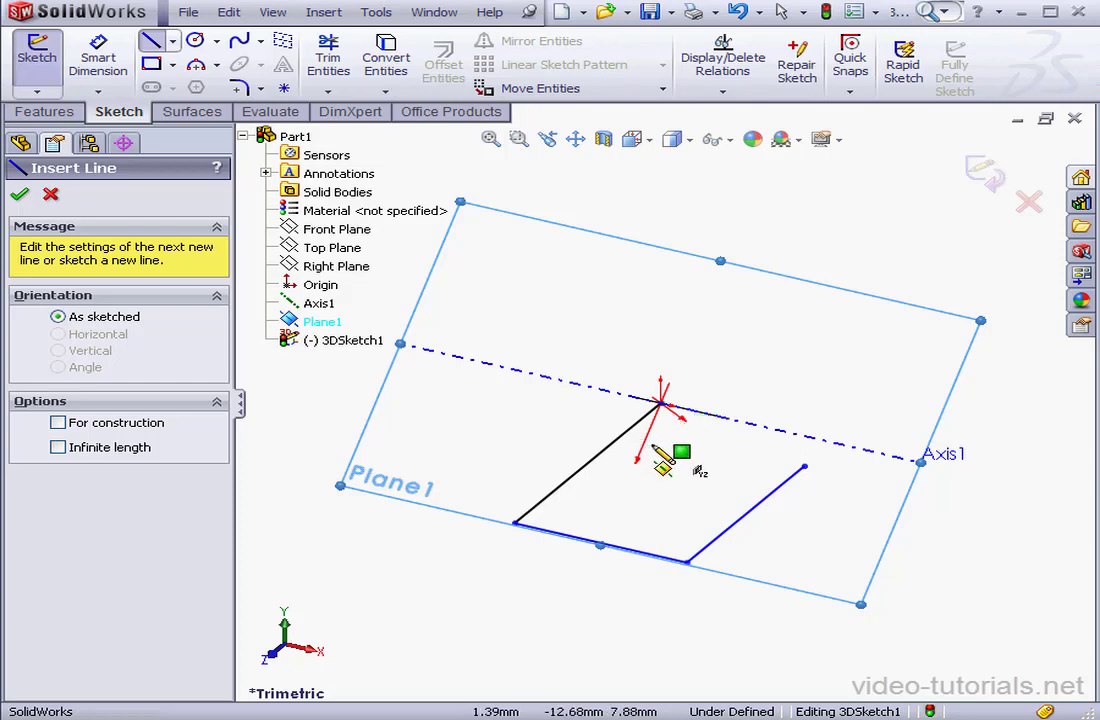
pyautogui.click(714, 414)
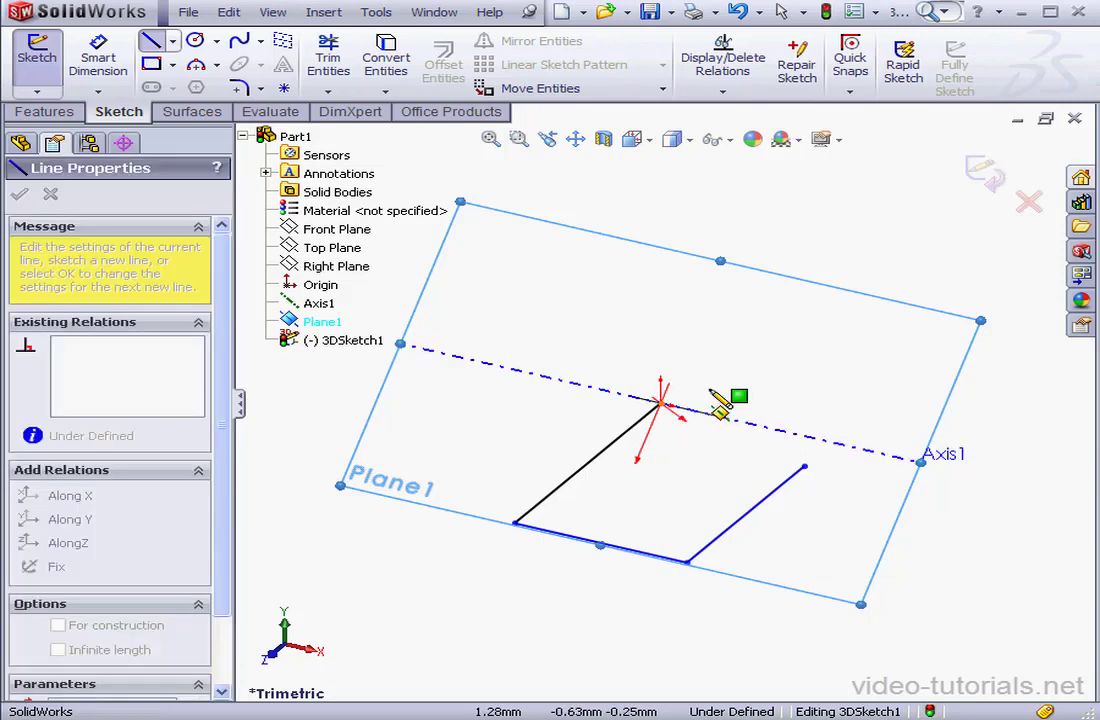
pyautogui.click(709, 288)
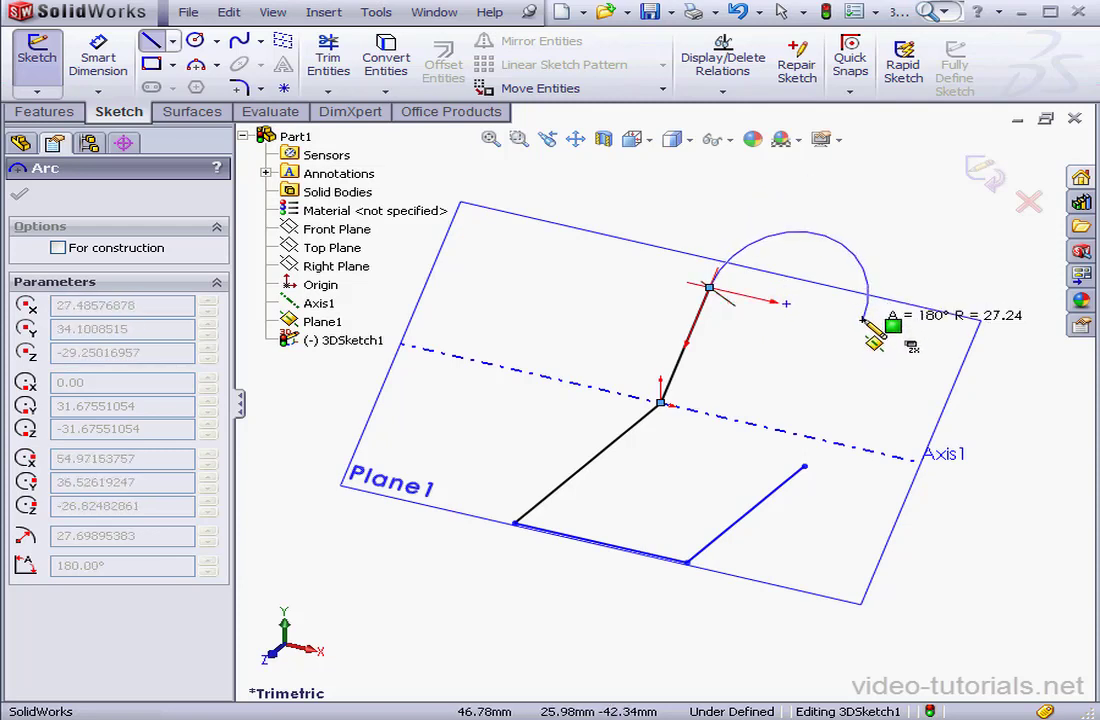
pyautogui.click(863, 318)
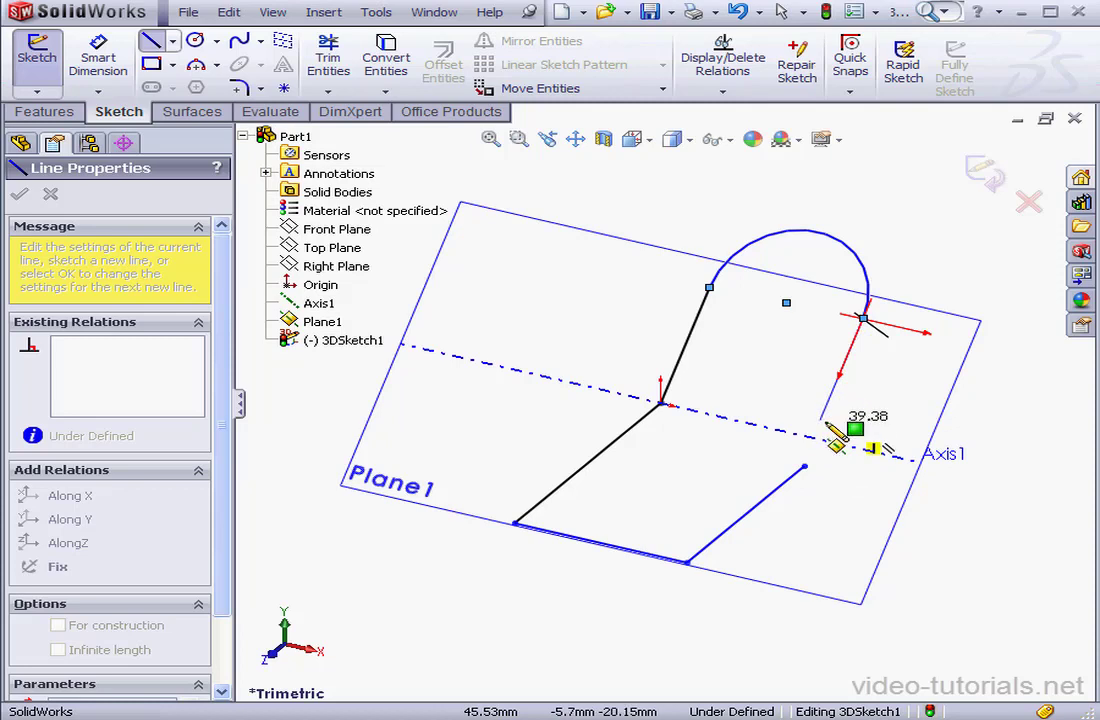
pyautogui.click(828, 405)
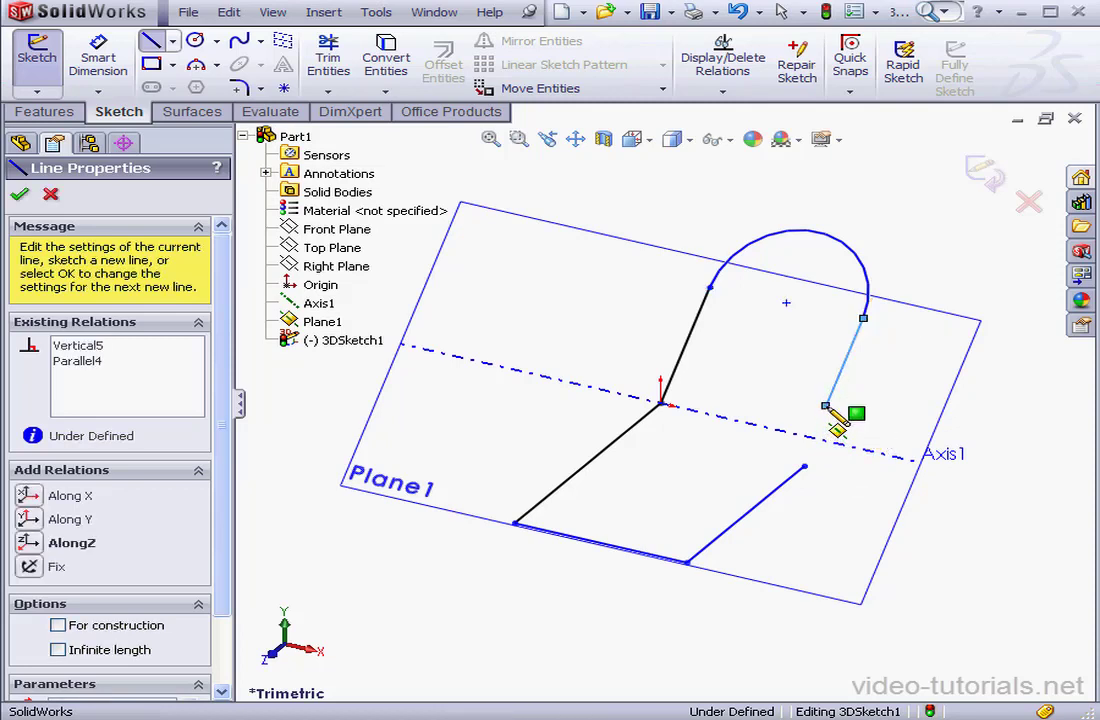
pyautogui.rightClick(886, 383)
pyautogui.click(944, 394)
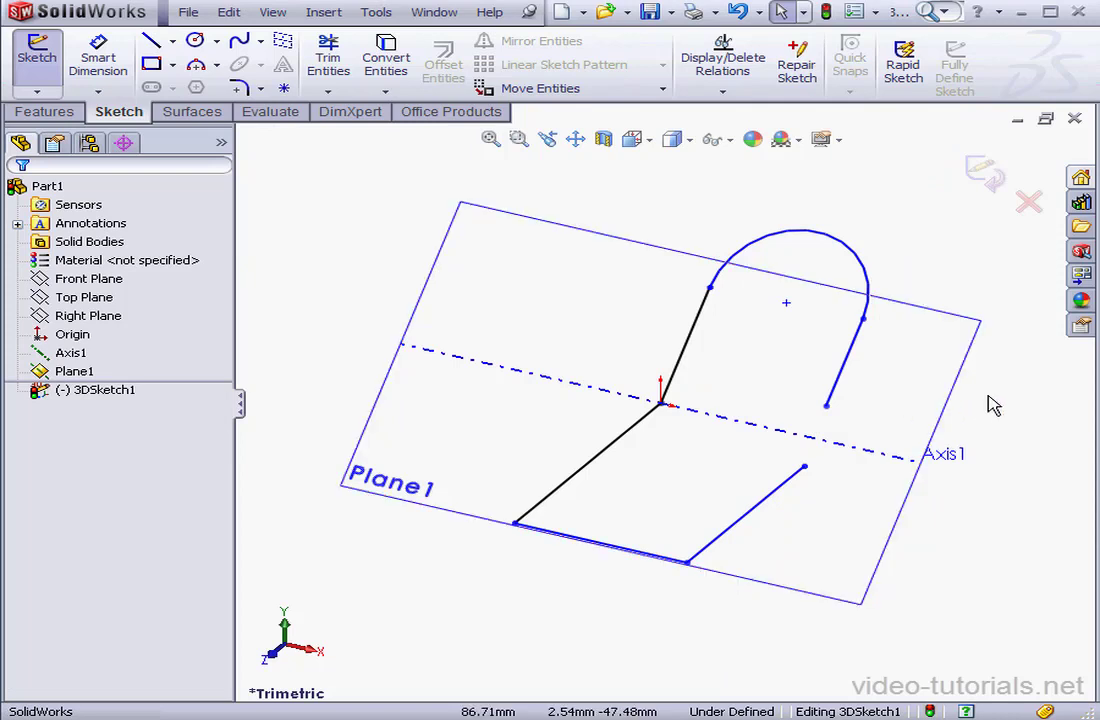
# Add an Along X relation between the origin point and the open end of the line below the arc
pyautogui.click(826, 409)
pyautogui.keyDown('ctrl'); pyautogui.click(662, 405); pyautogui.keyUp('ctrl')
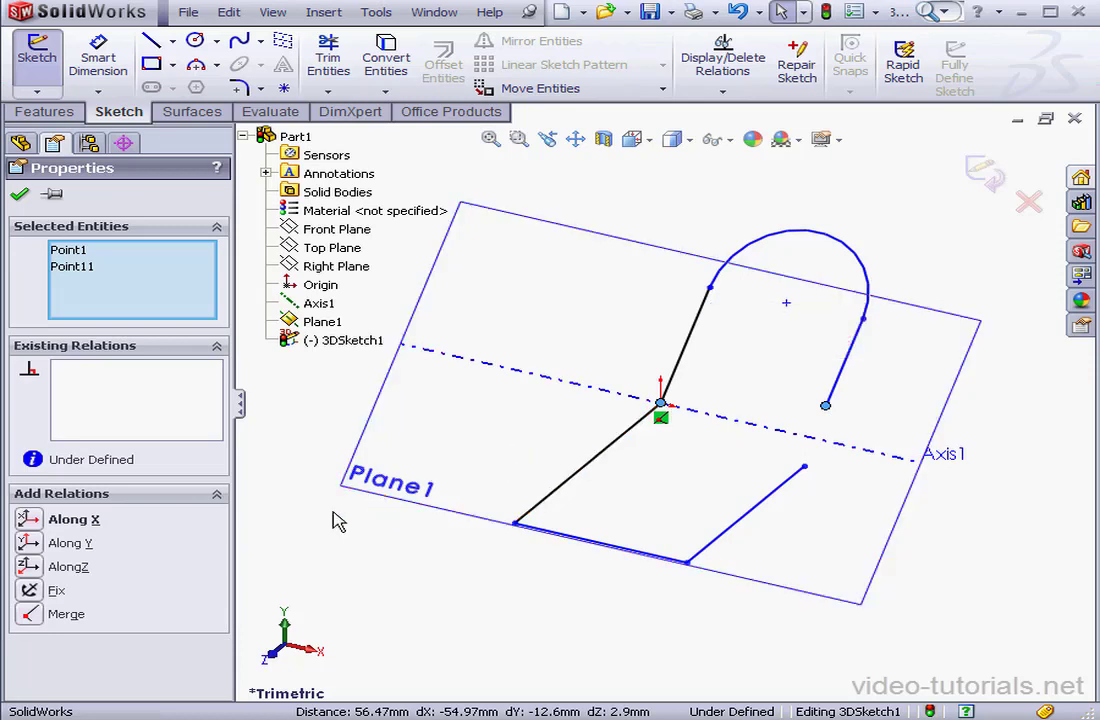
pyautogui.click(73, 520)
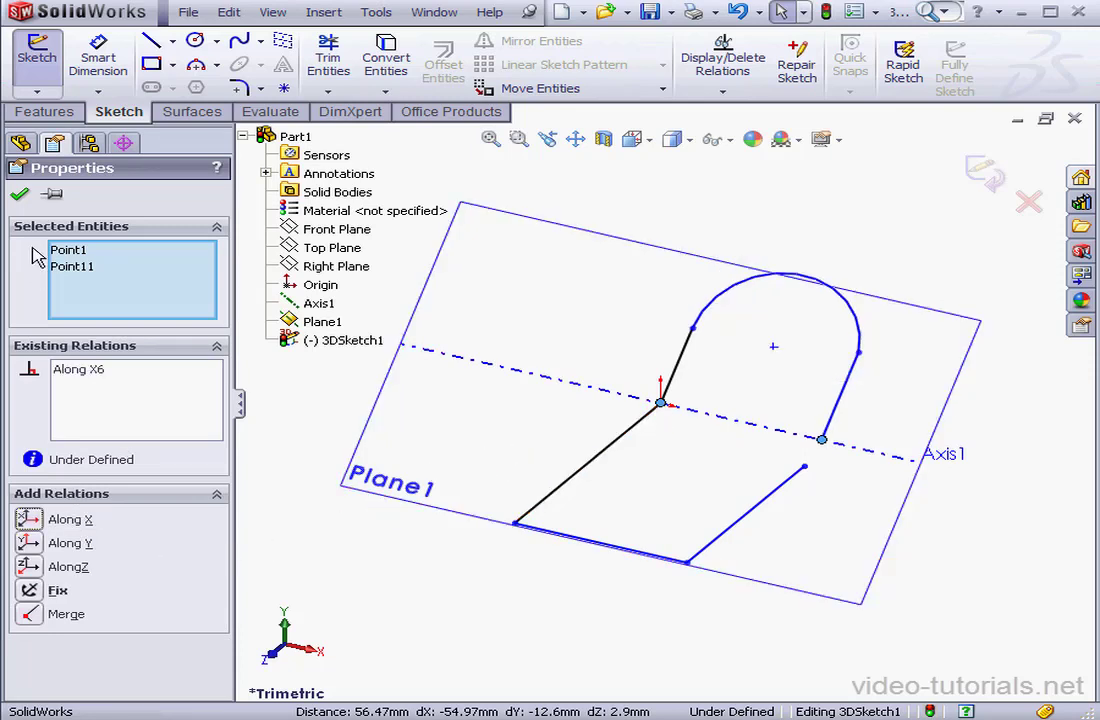
pyautogui.click(18, 194)
# Merge the open endpoint on the axis with the free endpoint of the Z-direction line to close the profile
pyautogui.click(822, 442)
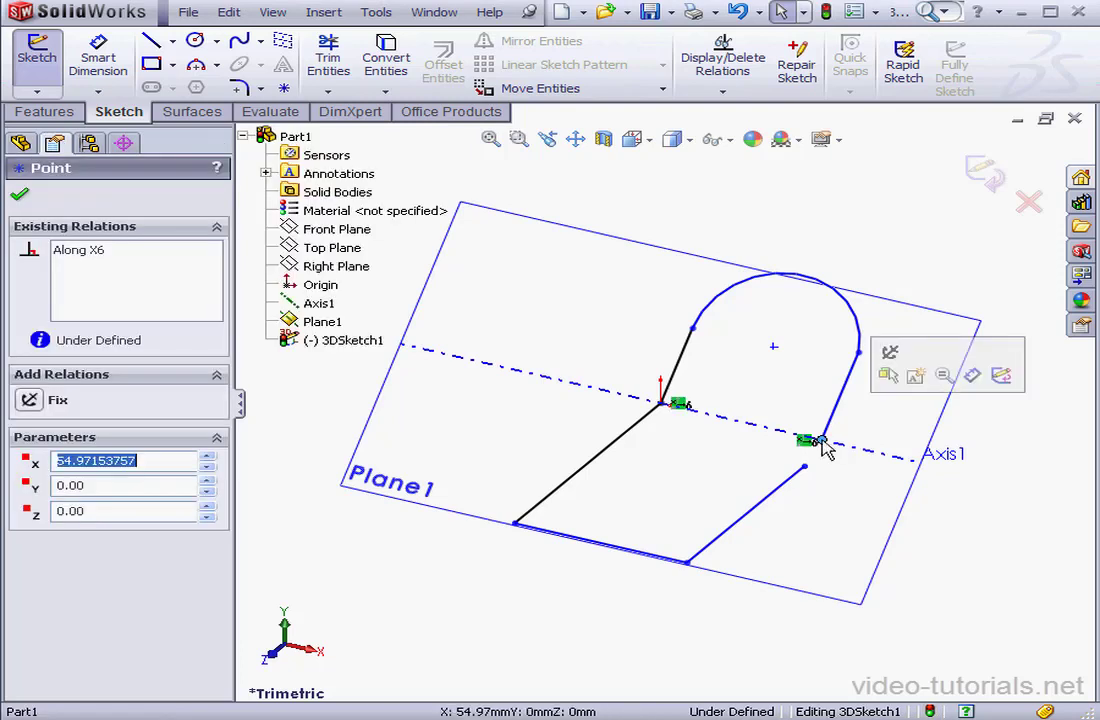
pyautogui.keyDown('ctrl'); pyautogui.click(805, 466); pyautogui.keyUp('ctrl')
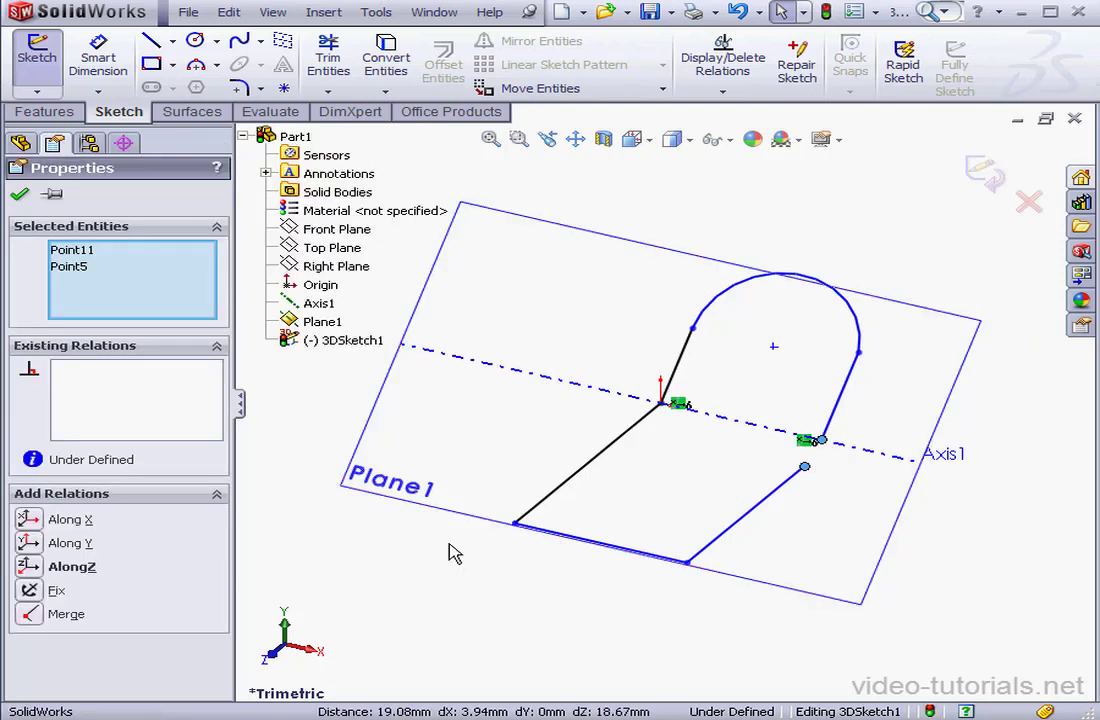
pyautogui.click(29, 615)
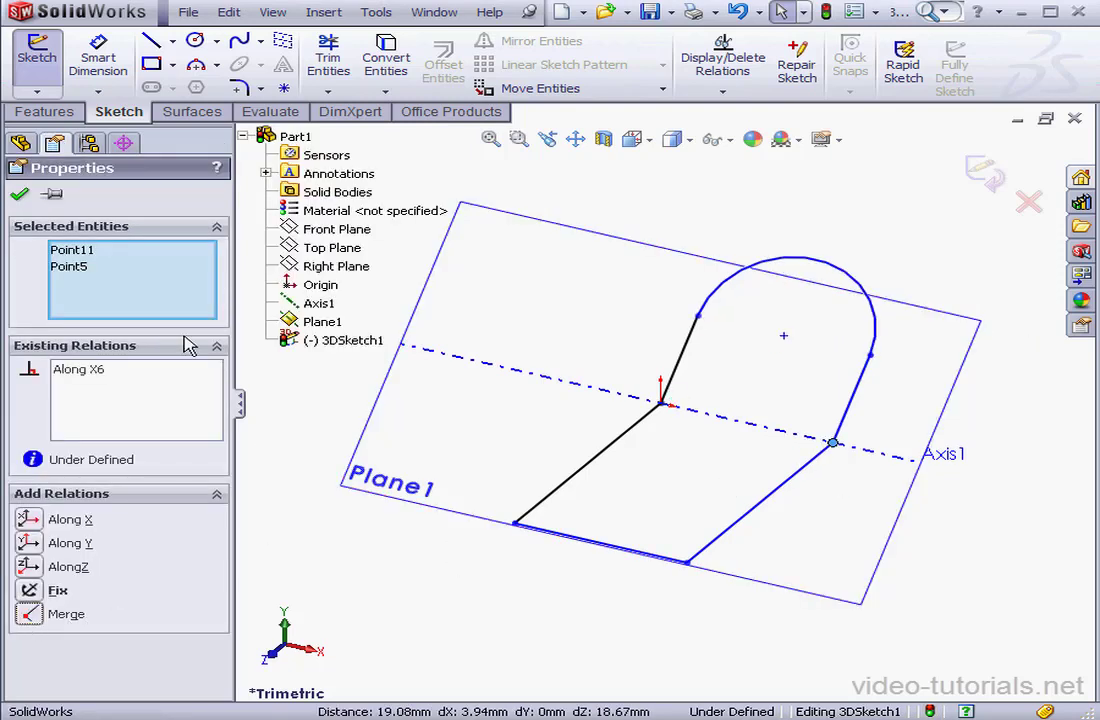
pyautogui.click(22, 196)
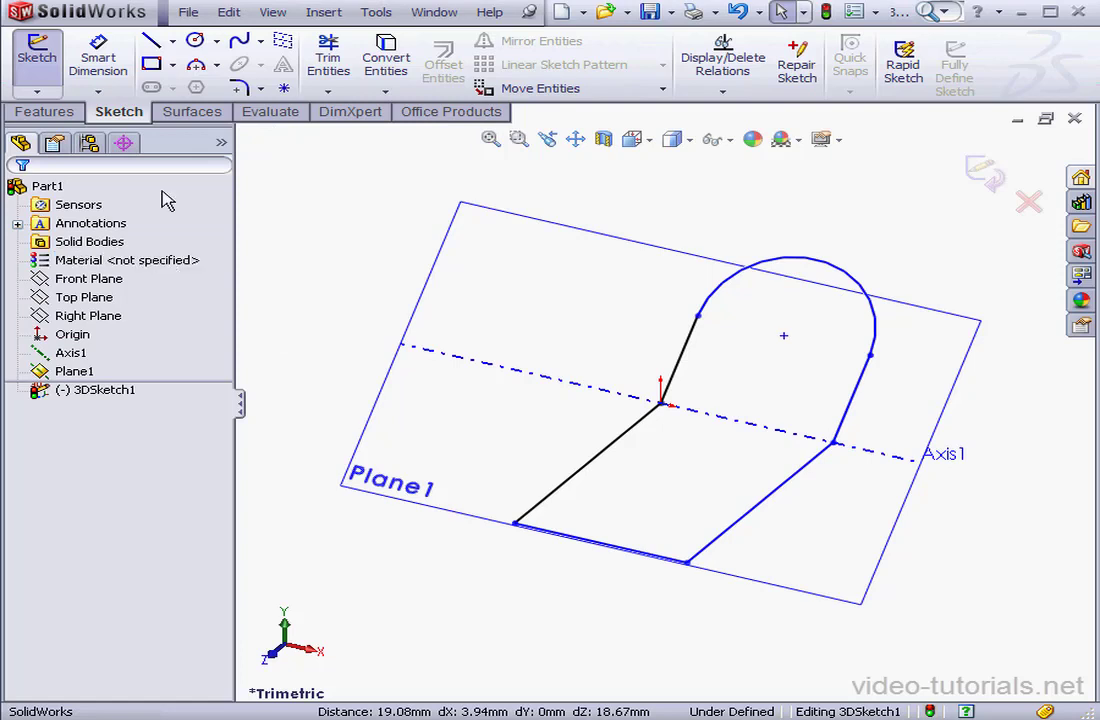
# Dimension the X-direction line at the front of the 3D sketch to 60 mm
pyautogui.click(110, 62)
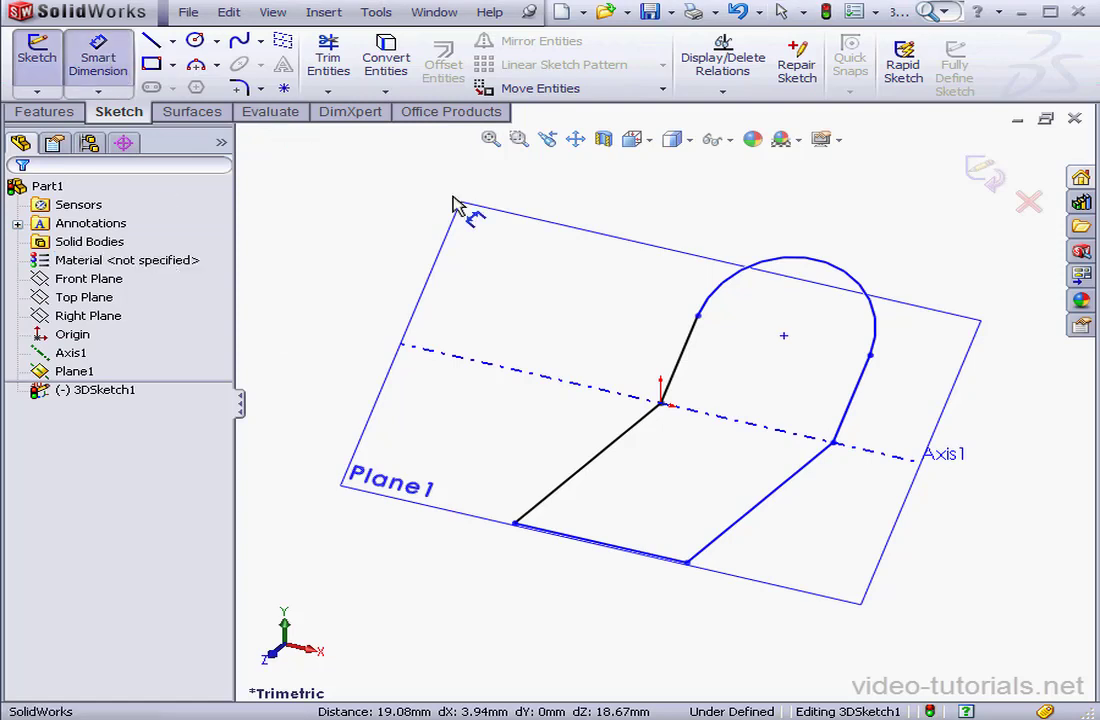
pyautogui.click(628, 553)
pyautogui.click(585, 590)
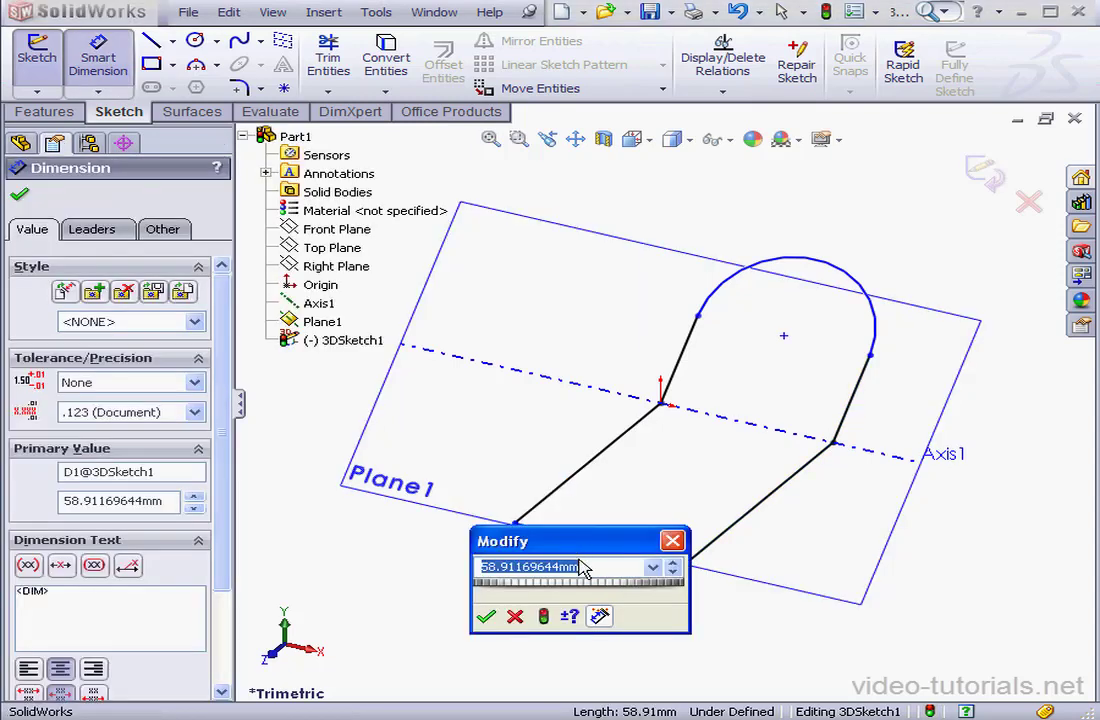
pyautogui.write('60')
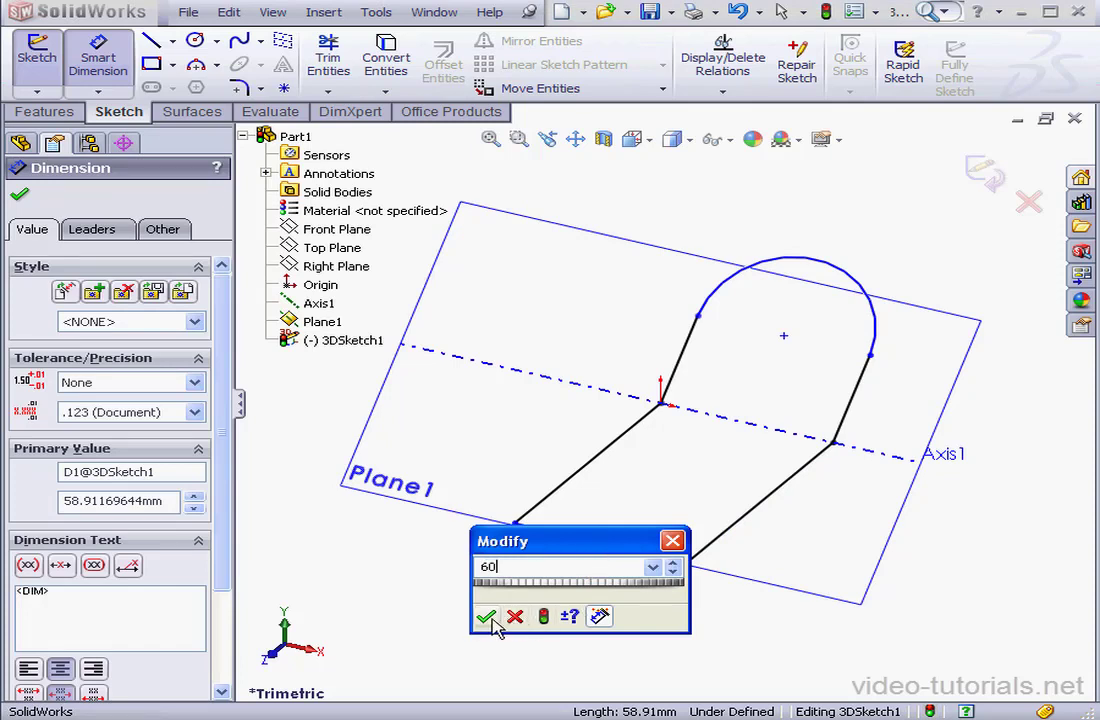
pyautogui.click(488, 618)
# Dimension the Z-direction line that starts at the origin to 100 mm
pyautogui.click(572, 478)
pyautogui.click(562, 452)
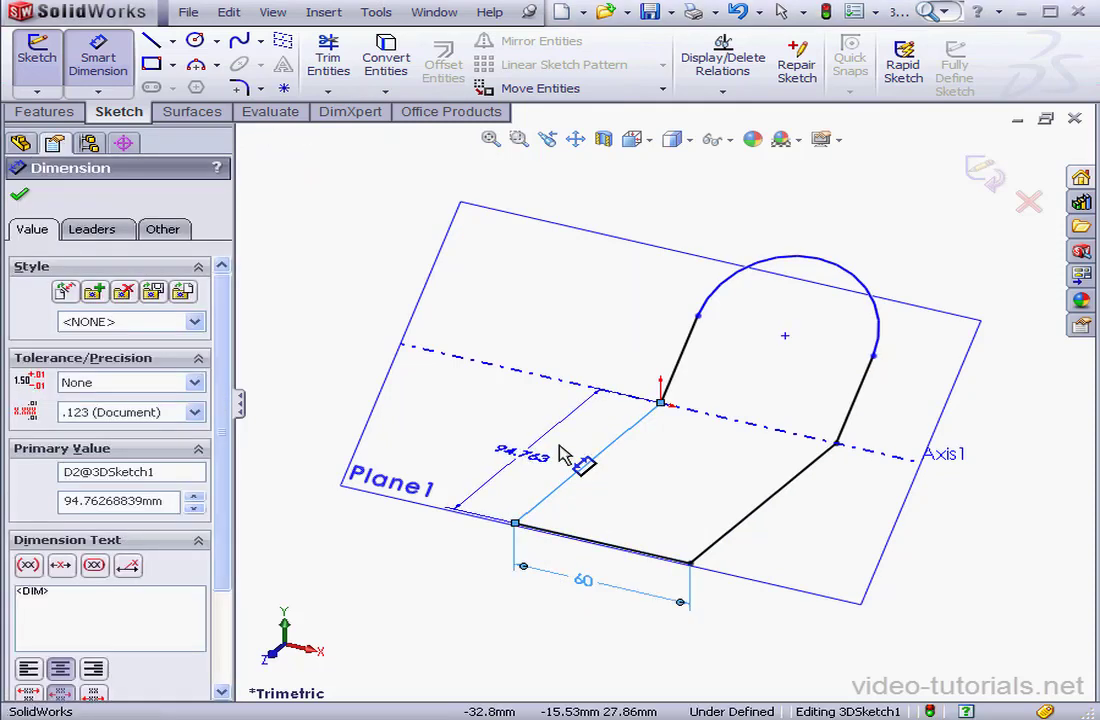
pyautogui.click(558, 446)
pyautogui.write('100')
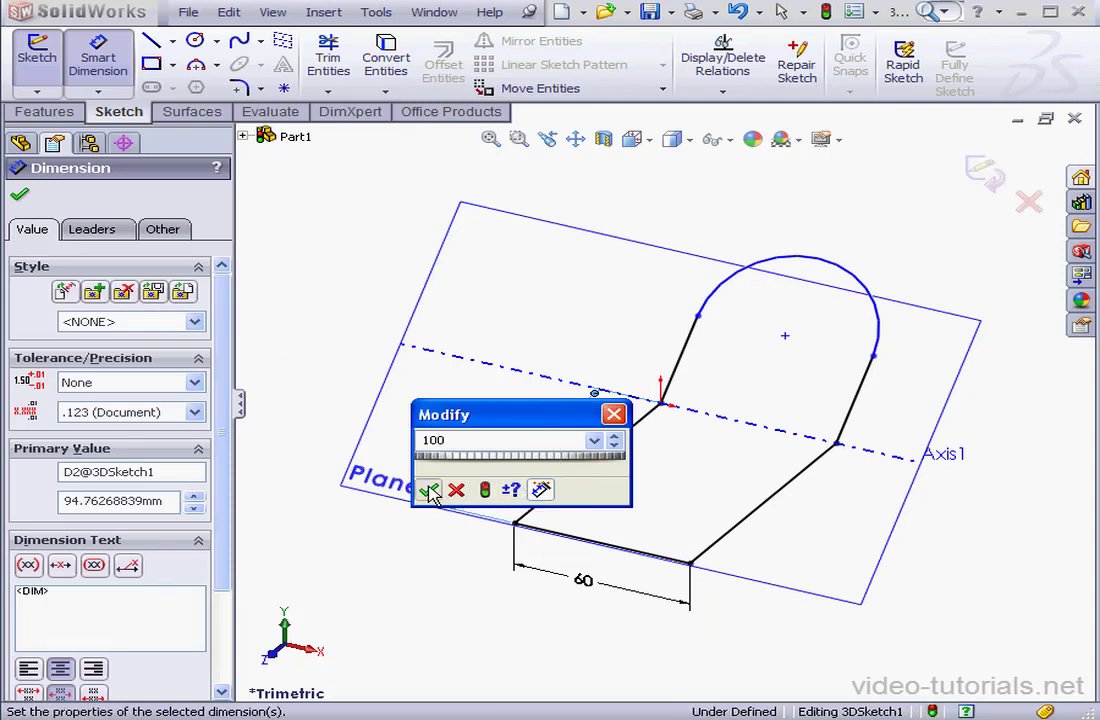
pyautogui.click(427, 489)
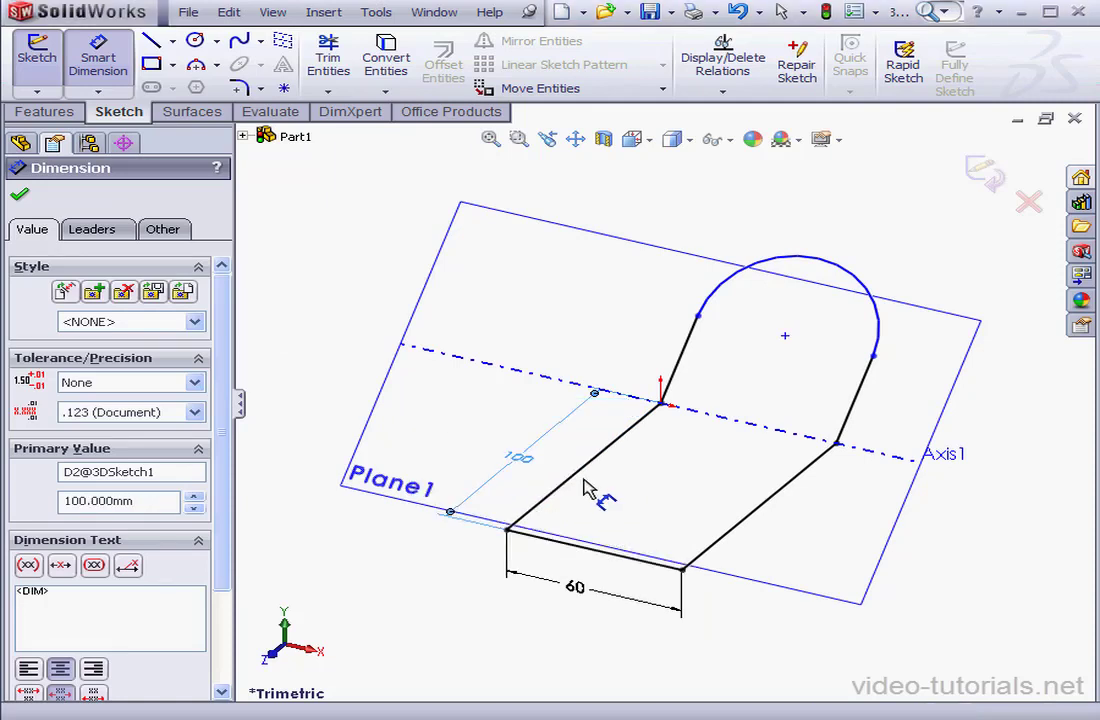
# Dimension the line rising from the origin on Plane1 to 50 mm and end dimensioning
pyautogui.click(672, 385)
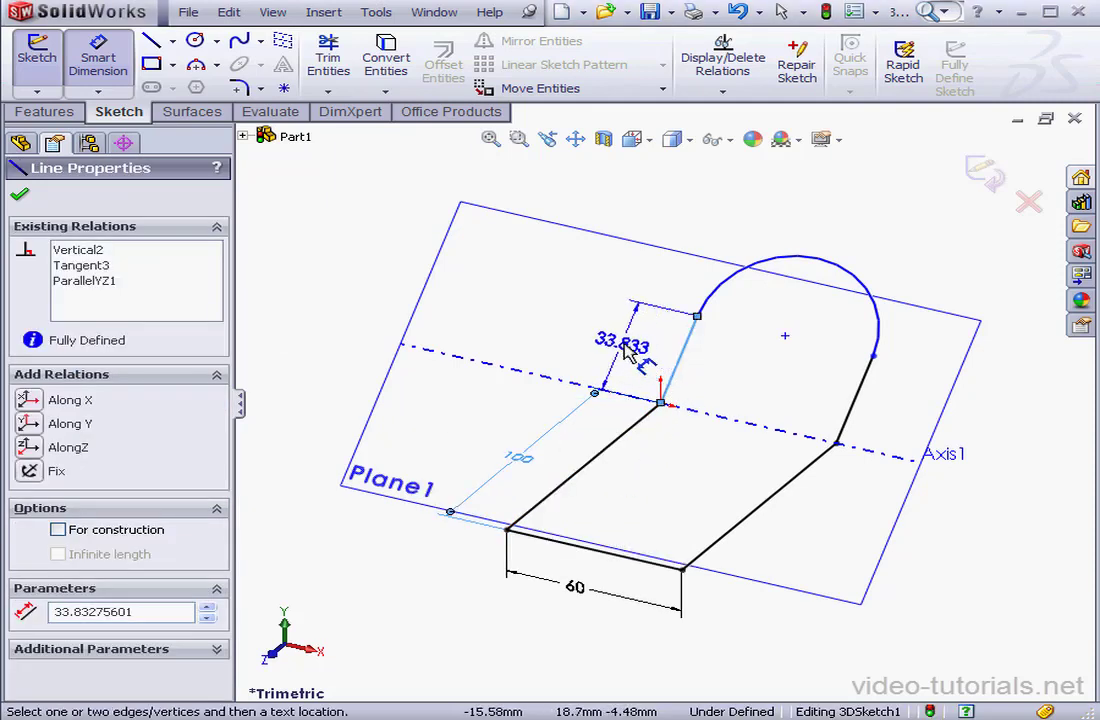
pyautogui.click(645, 358)
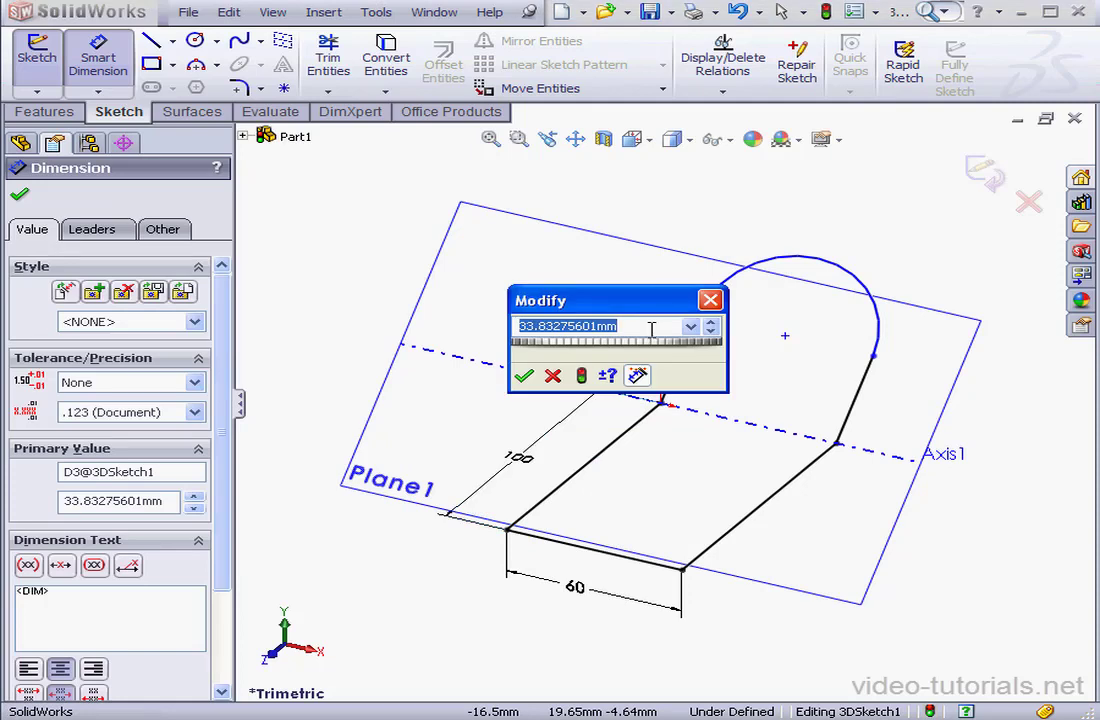
pyautogui.write('50')
pyautogui.click(525, 376)
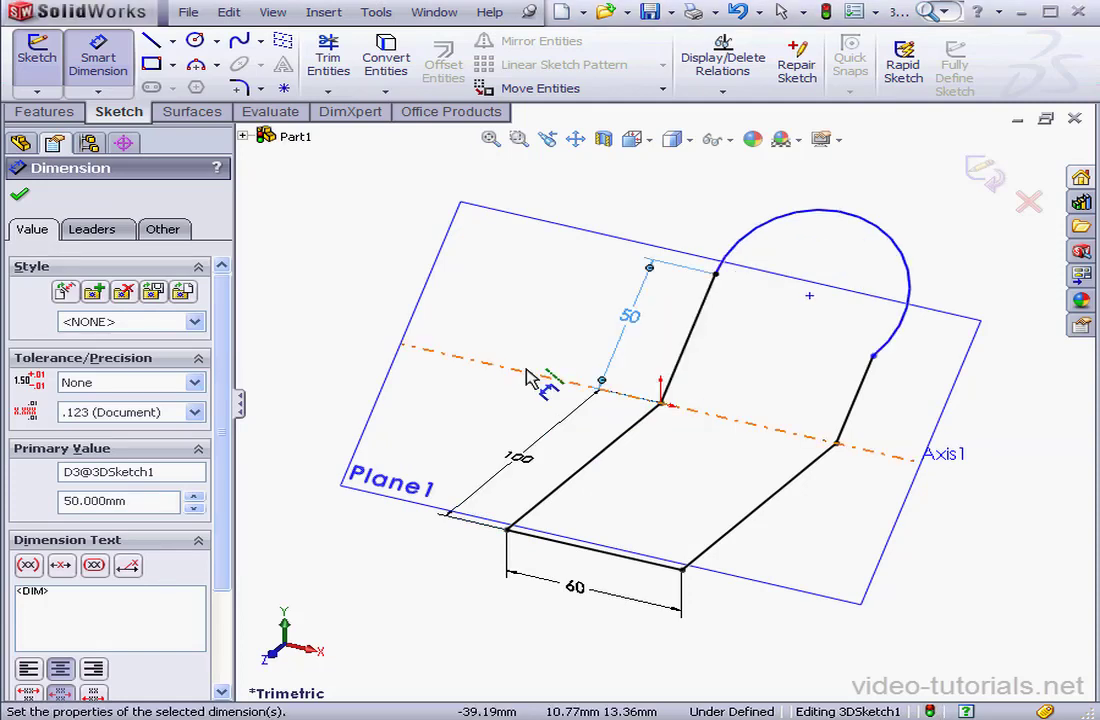
pyautogui.rightClick(1012, 404)
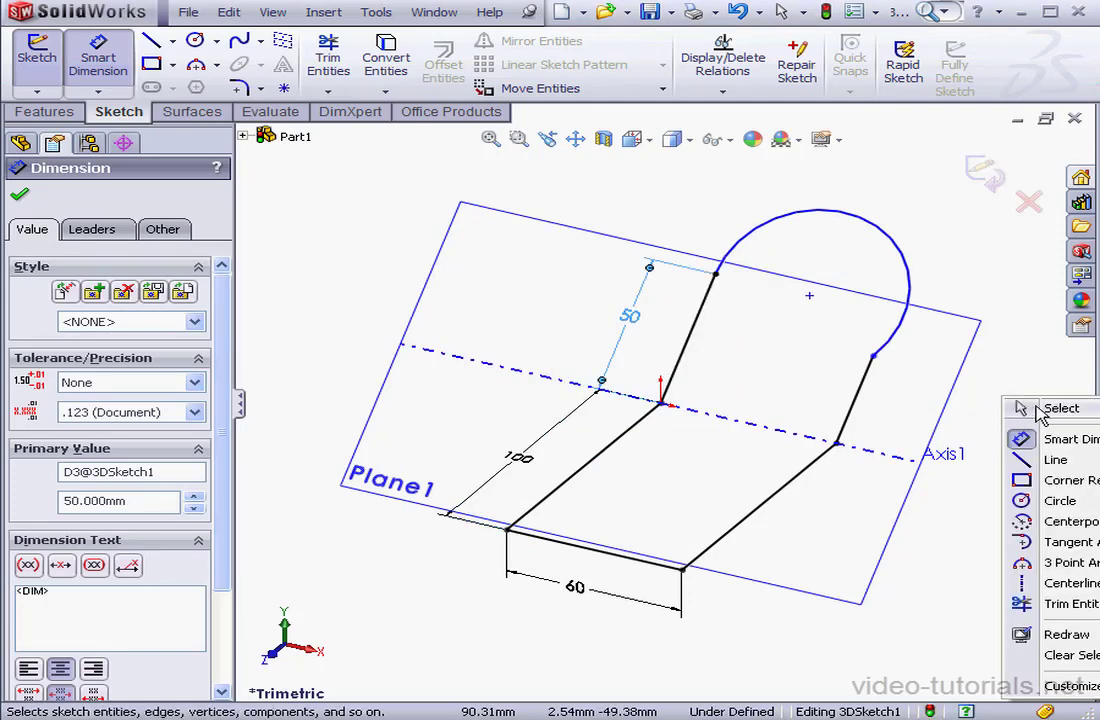
pyautogui.click(1020, 411)
# Add a Tangent relation between the arc and the Plane1 line that runs from its far end to the axis
pyautogui.click(865, 375)
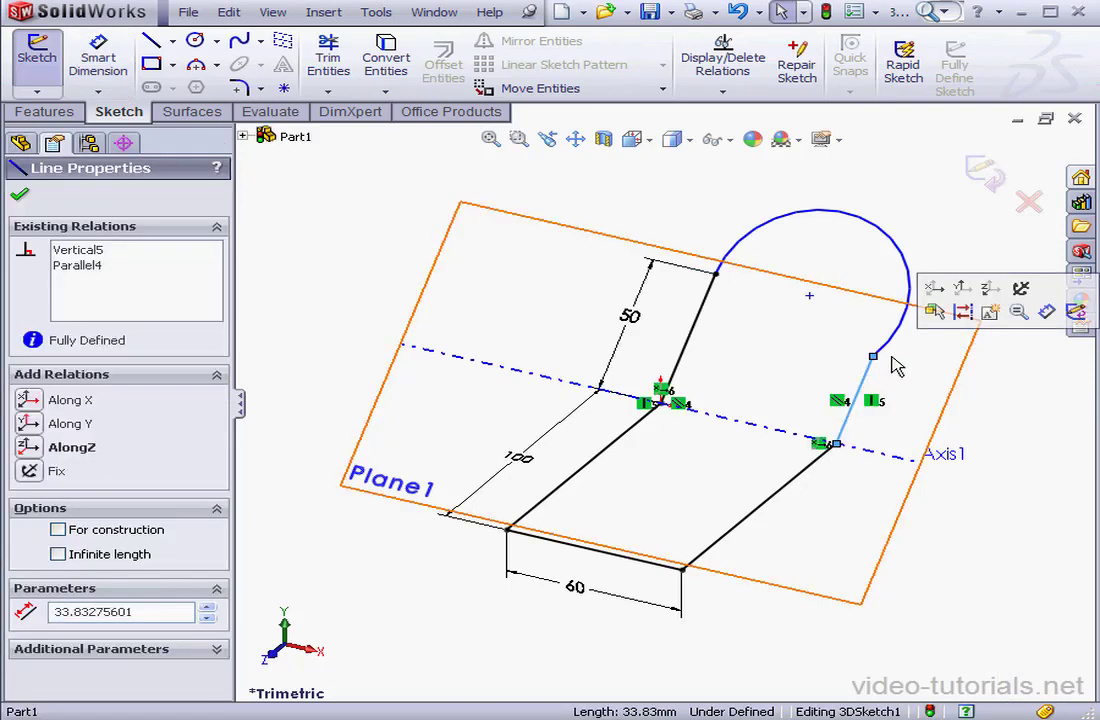
pyautogui.click(895, 342)
pyautogui.keyDown('ctrl'); pyautogui.click(855, 400); pyautogui.keyUp('ctrl')
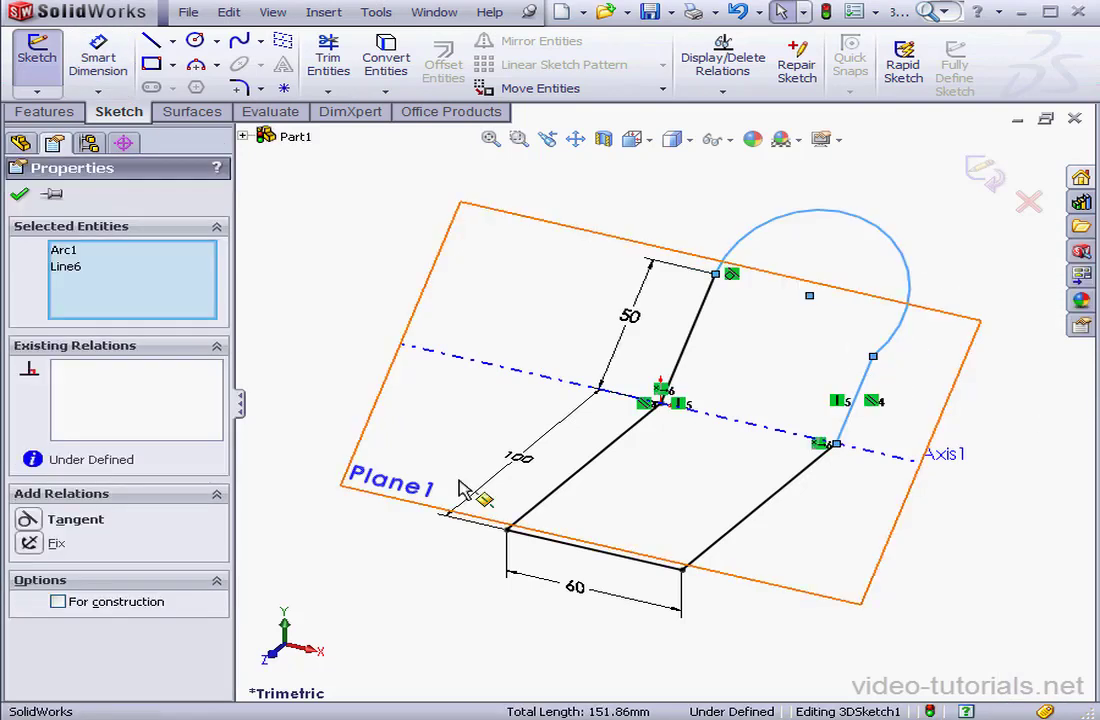
pyautogui.click(28, 519)
pyautogui.click(19, 194)
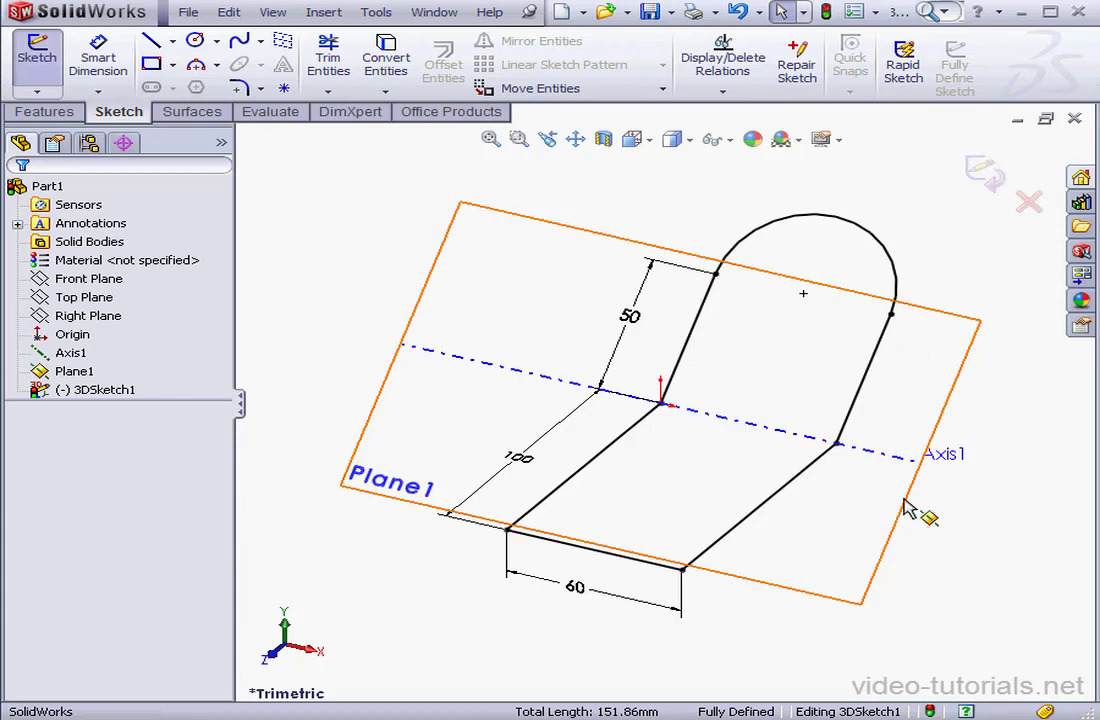
# Exit the 3D sketch and hide Plane1
pyautogui.click(997, 192)
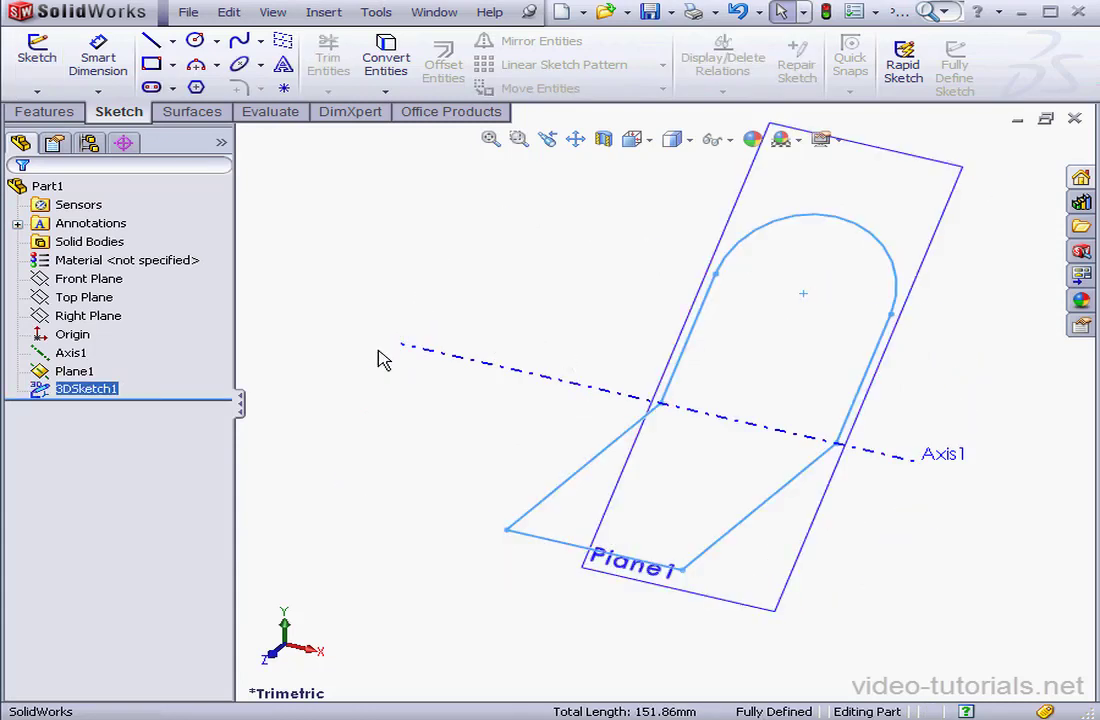
pyautogui.click(72, 371)
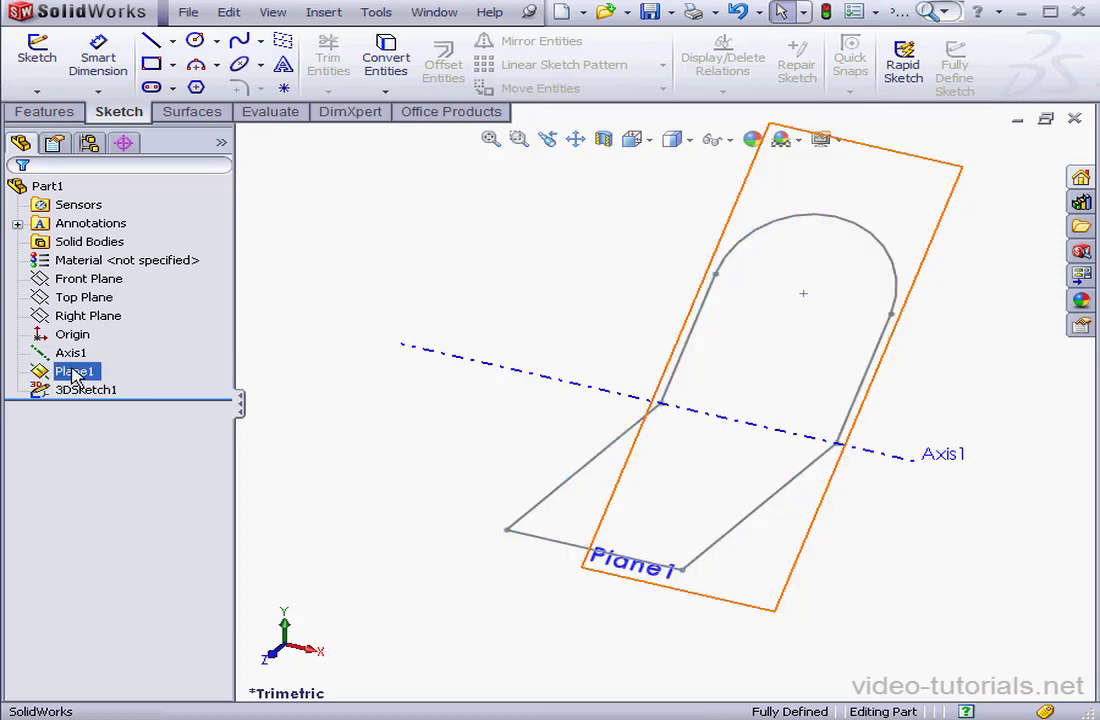
pyautogui.rightClick(72, 371)
pyautogui.click(115, 337)
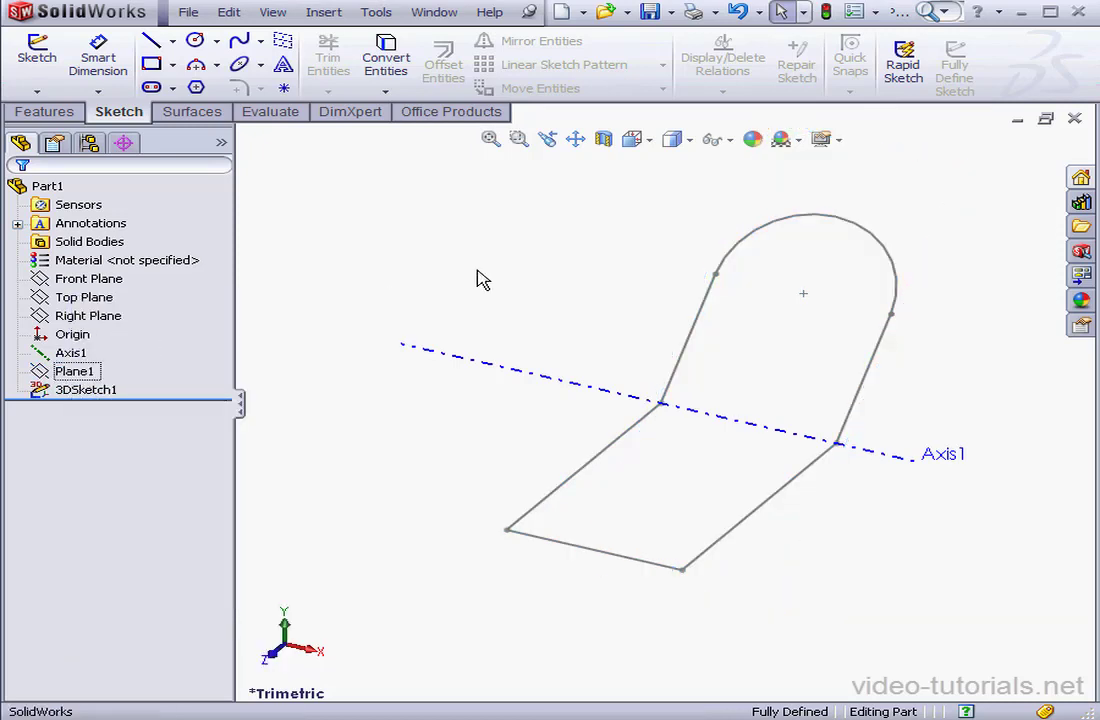
# Start a sketch on the Front Plane and draw a circle of about 7.5 mm radius centred on the origin
pyautogui.rightClick(88, 278)
pyautogui.click(111, 249)
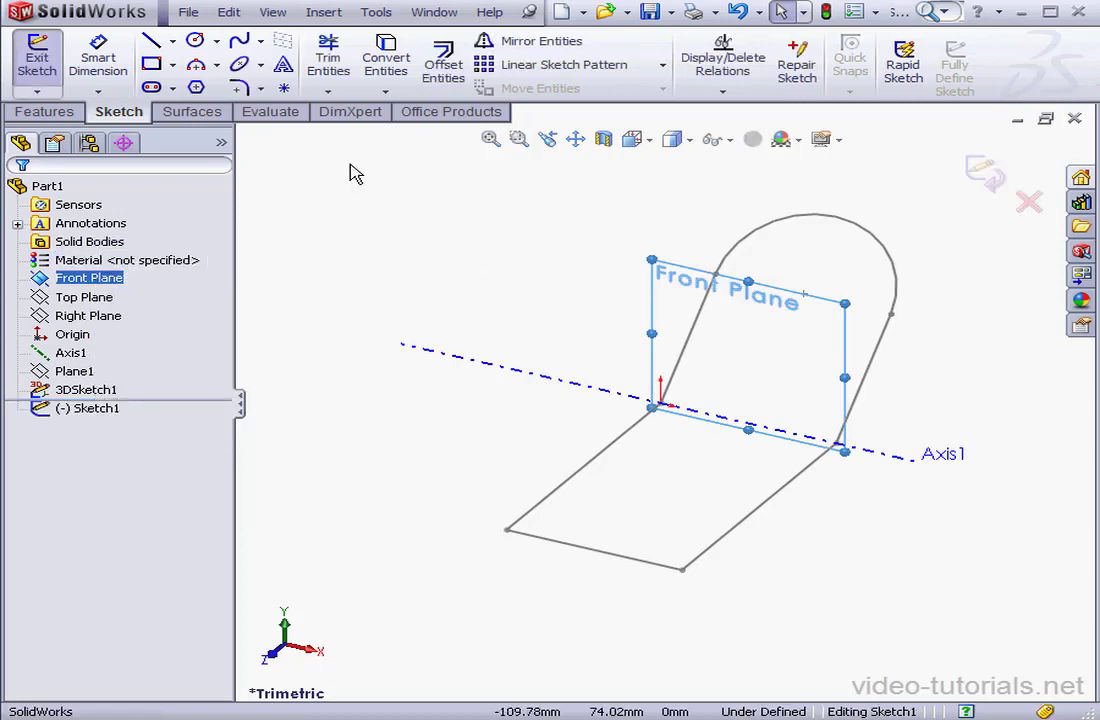
pyautogui.click(195, 40)
pyautogui.click(660, 403)
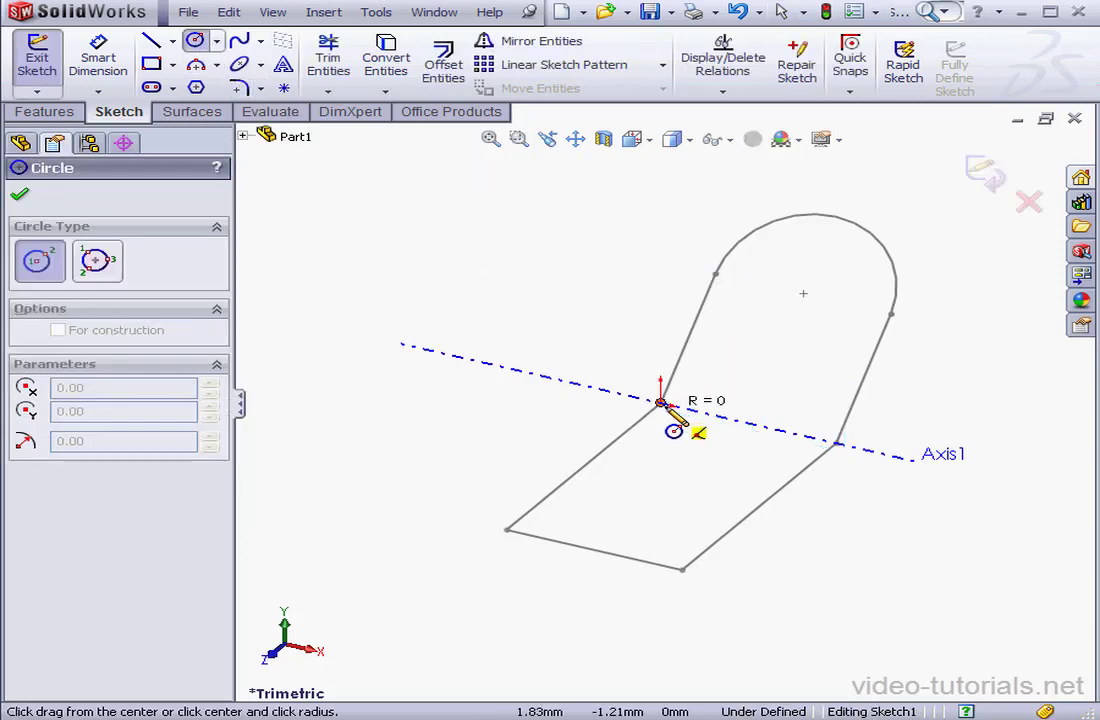
pyautogui.click(683, 409)
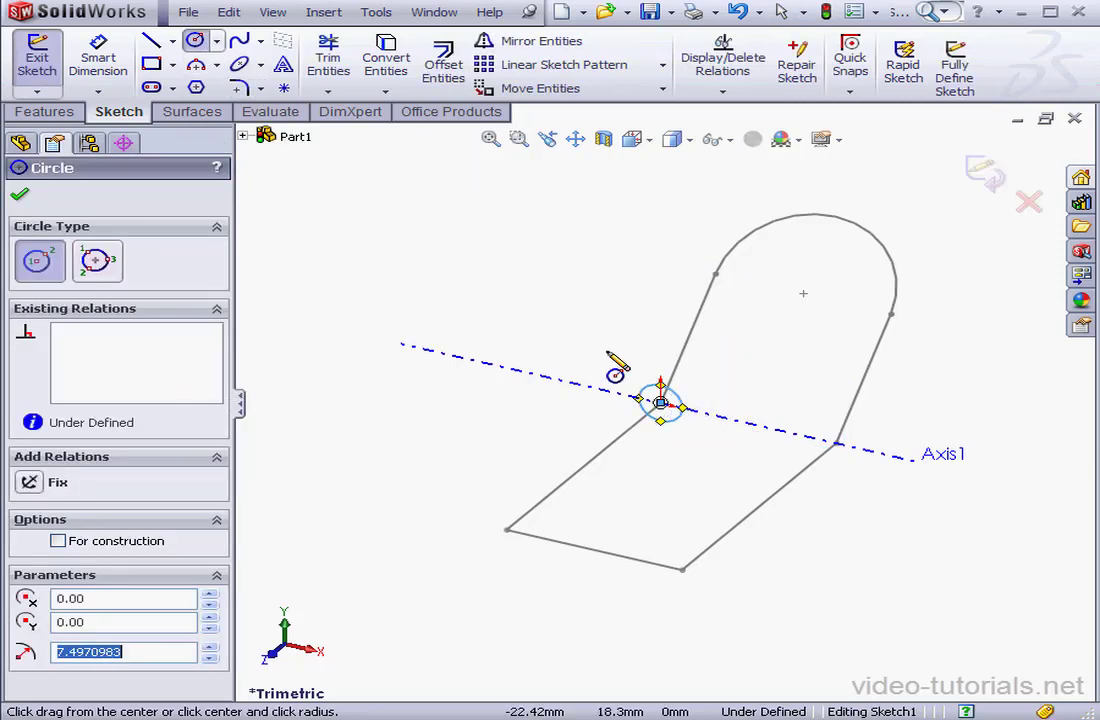
# Dimension the circle's diameter to 10 mm and exit the sketch
pyautogui.click(80, 58)
pyautogui.click(681, 394)
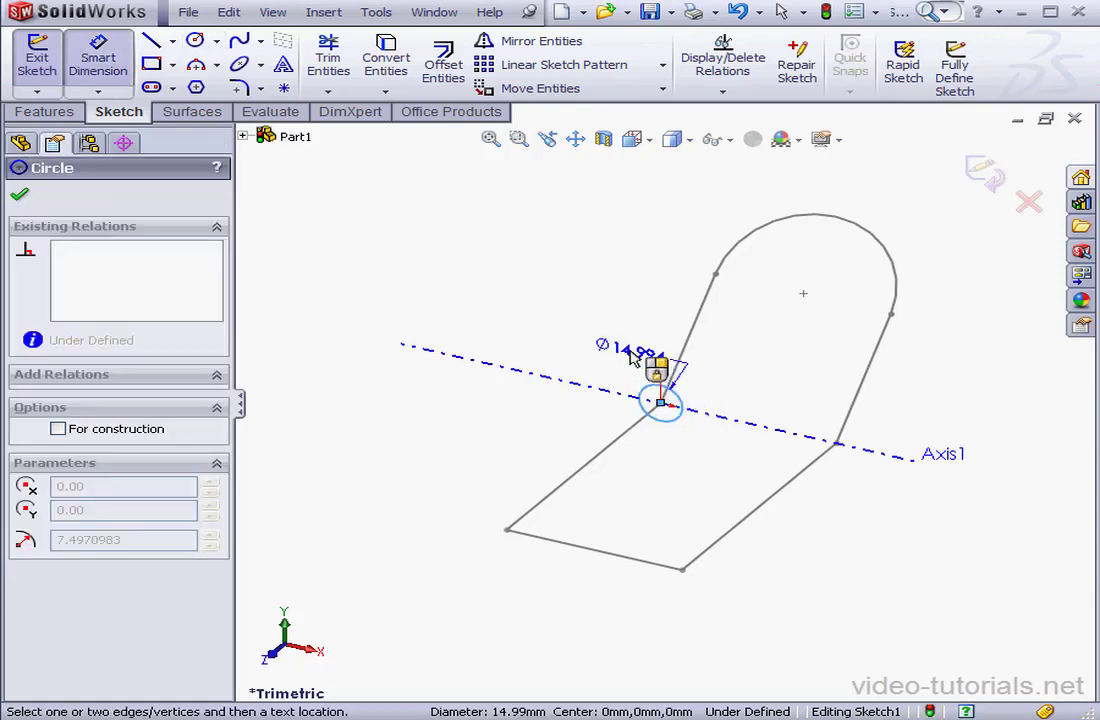
pyautogui.click(640, 357)
pyautogui.write('1')
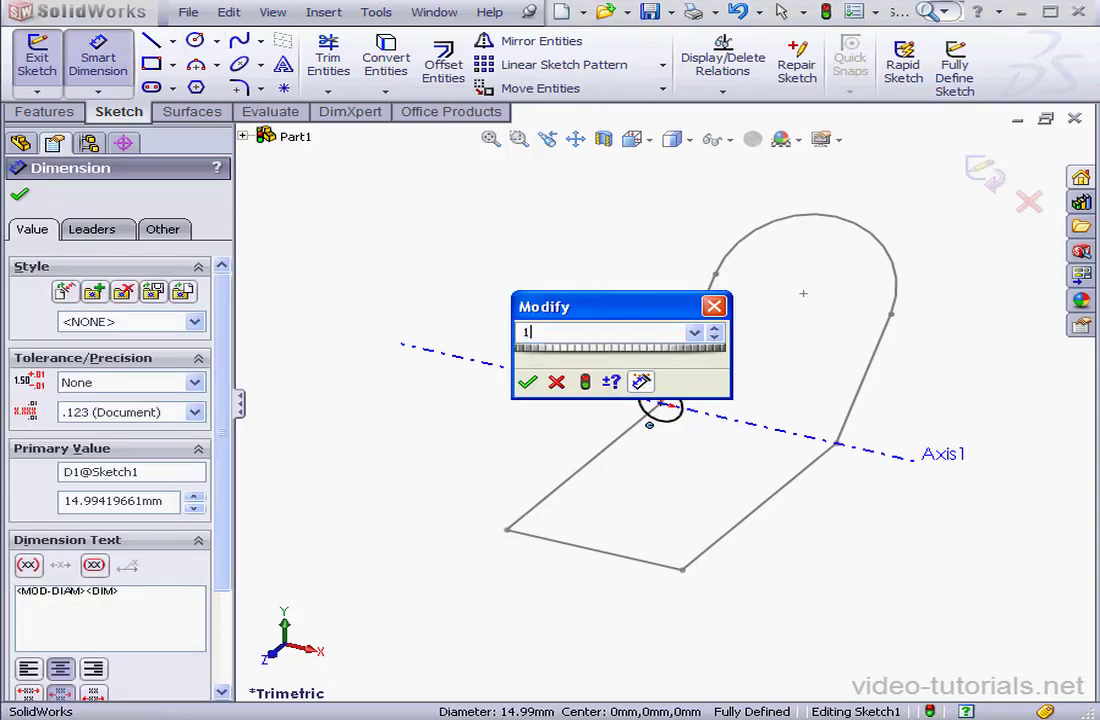
pyautogui.write('0')
pyautogui.click(530, 382)
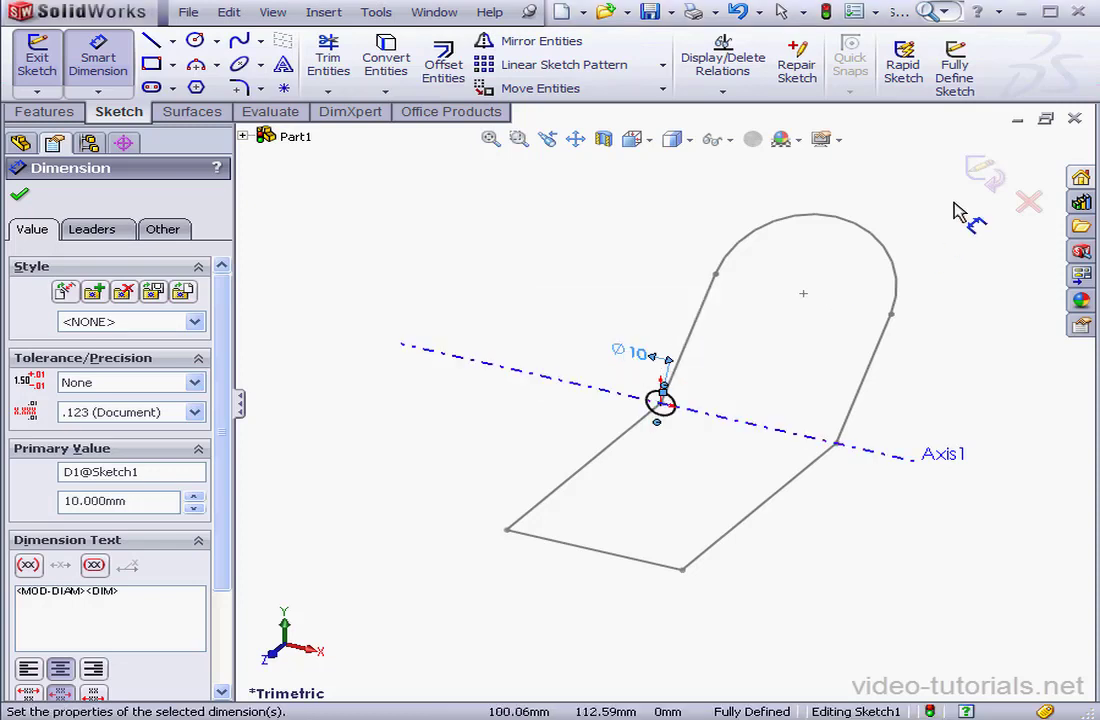
pyautogui.click(985, 173)
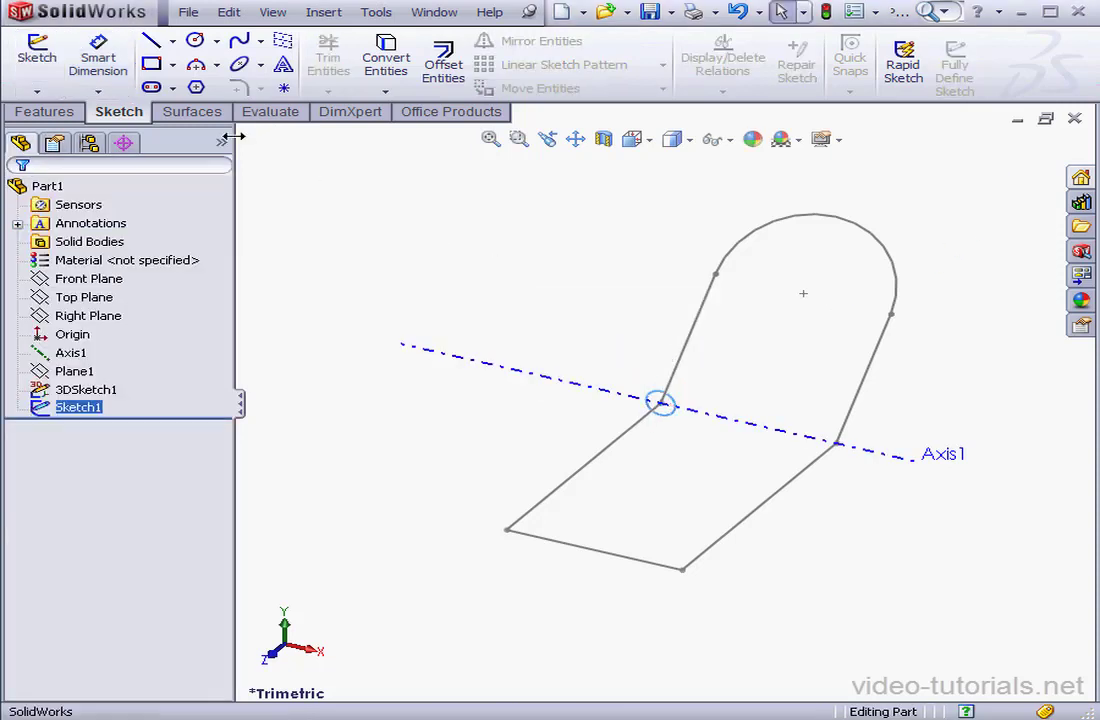
# Create a swept surface using the circle in Sketch1 as the profile and 3DSketch1 as the path
pyautogui.click(192, 111)
pyautogui.click(176, 66)
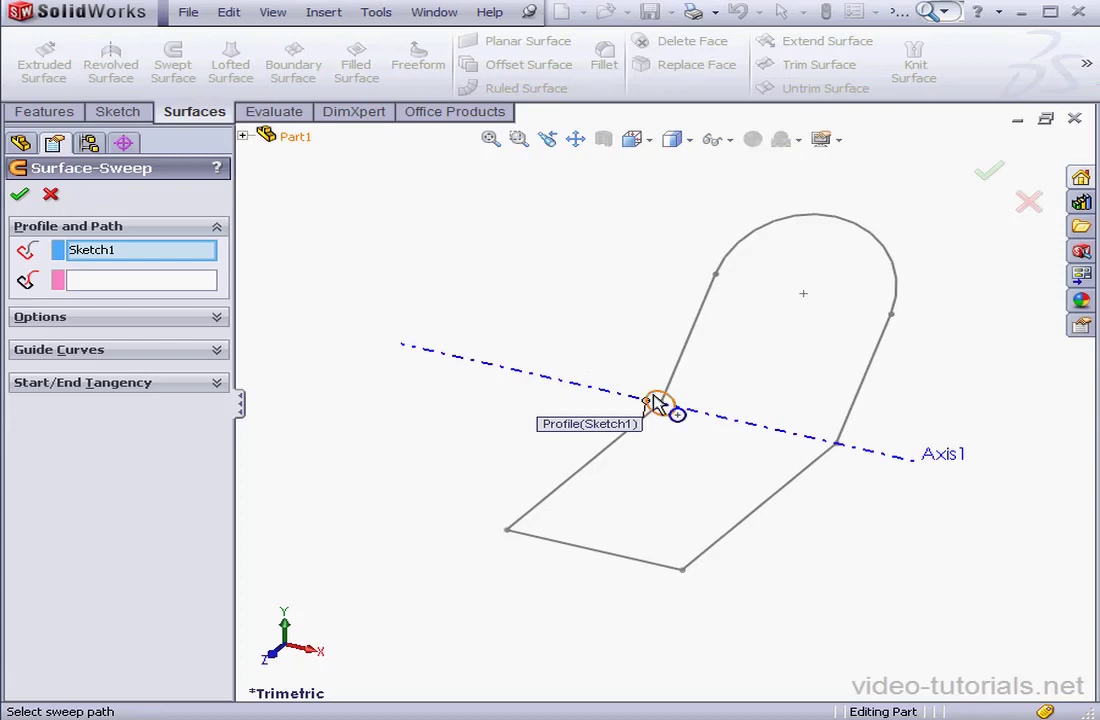
pyautogui.click(166, 284)
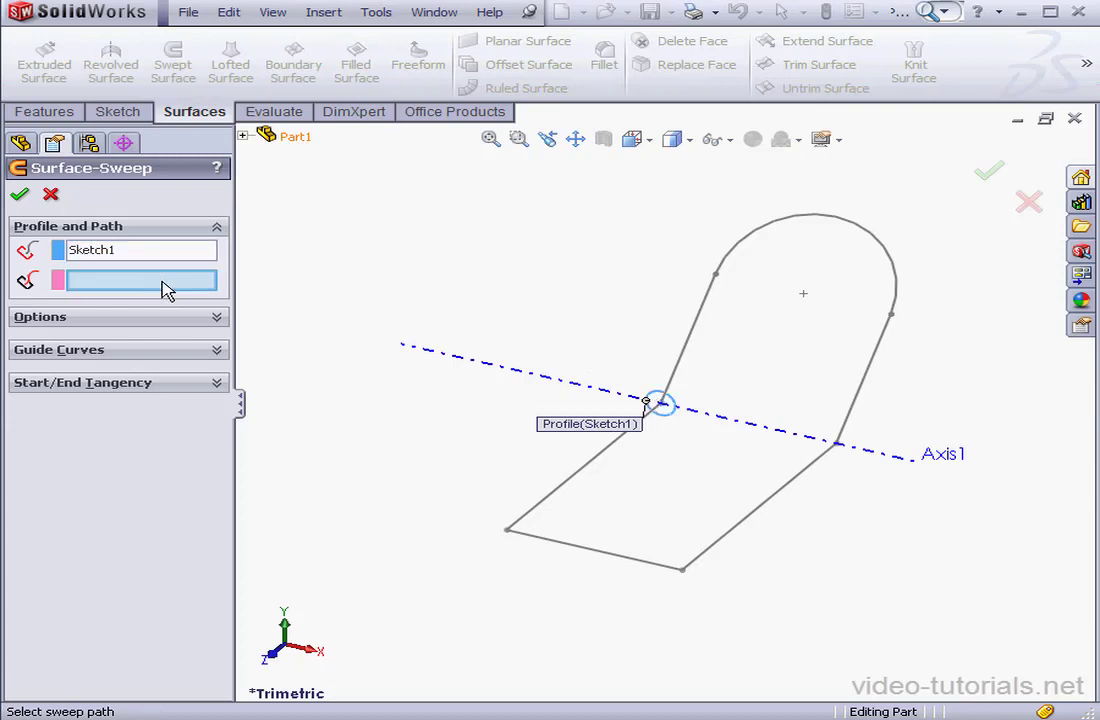
pyautogui.click(690, 355)
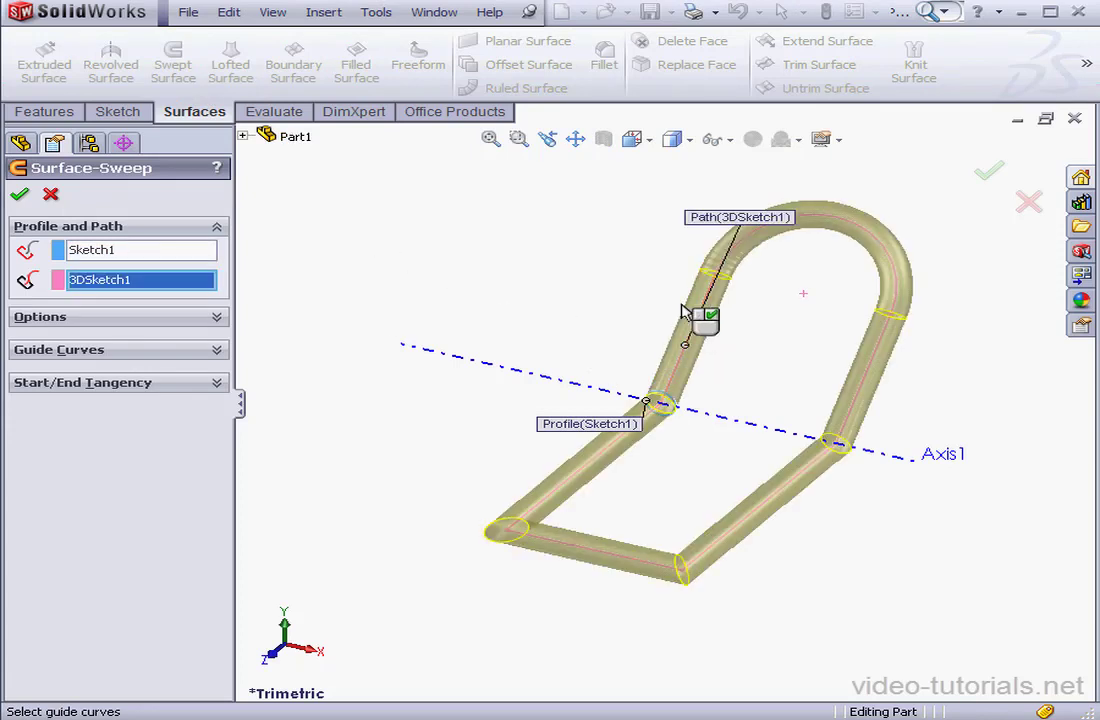
pyautogui.click(20, 196)
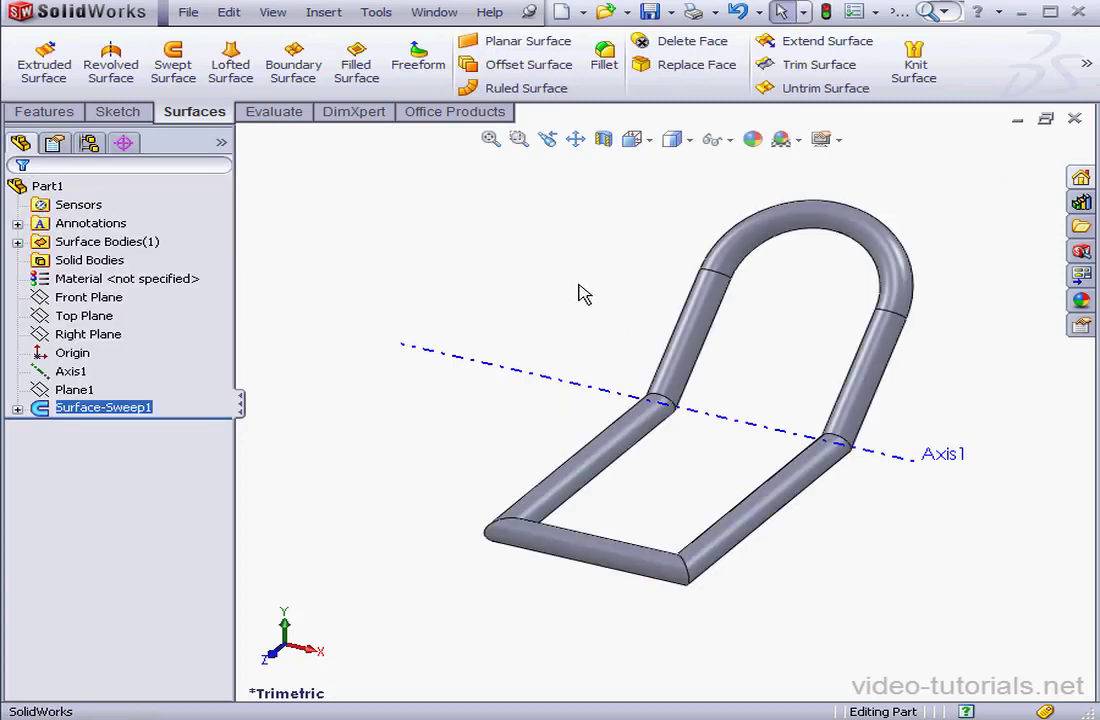